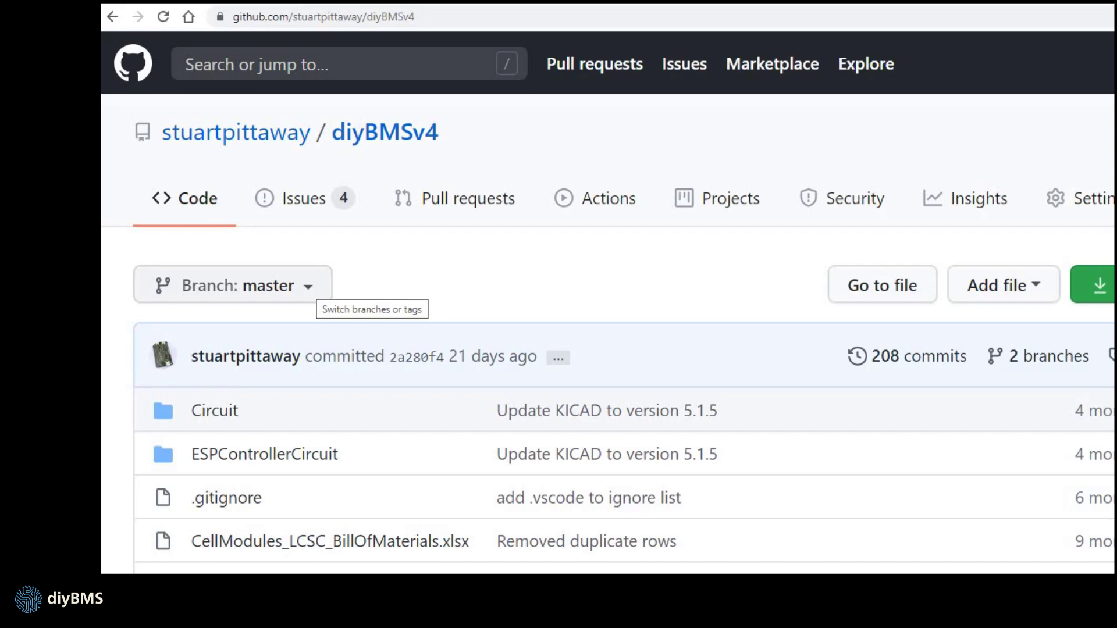
# Switch the diyBMSv4 repository to the jlcpcbassembly branch, then back to master (208 commits)
pyautogui.click(238, 285)
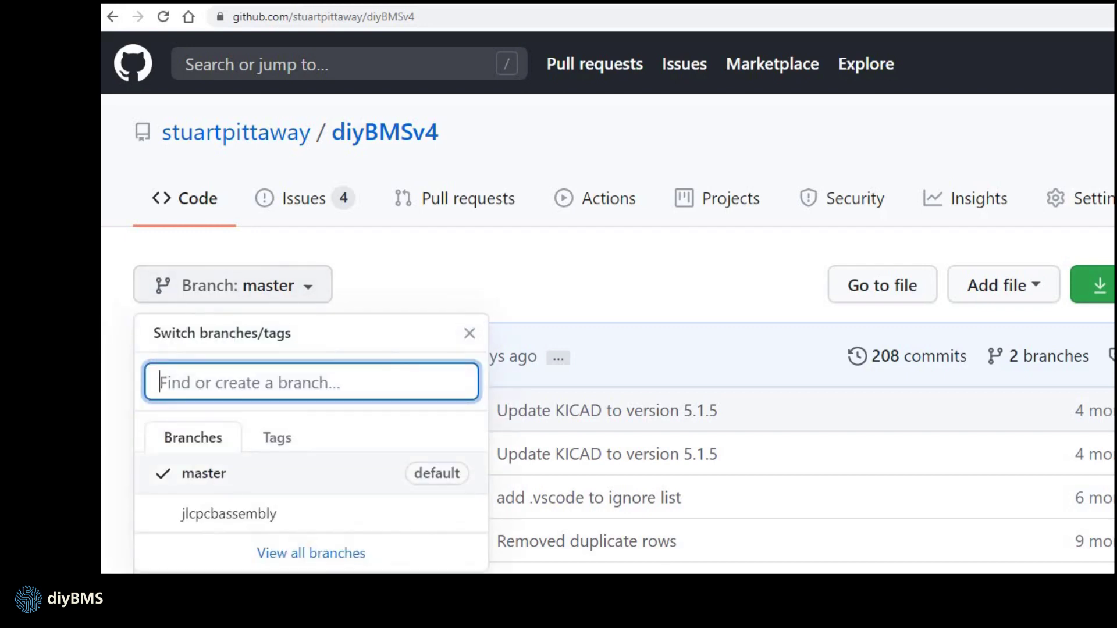
pyautogui.click(228, 513)
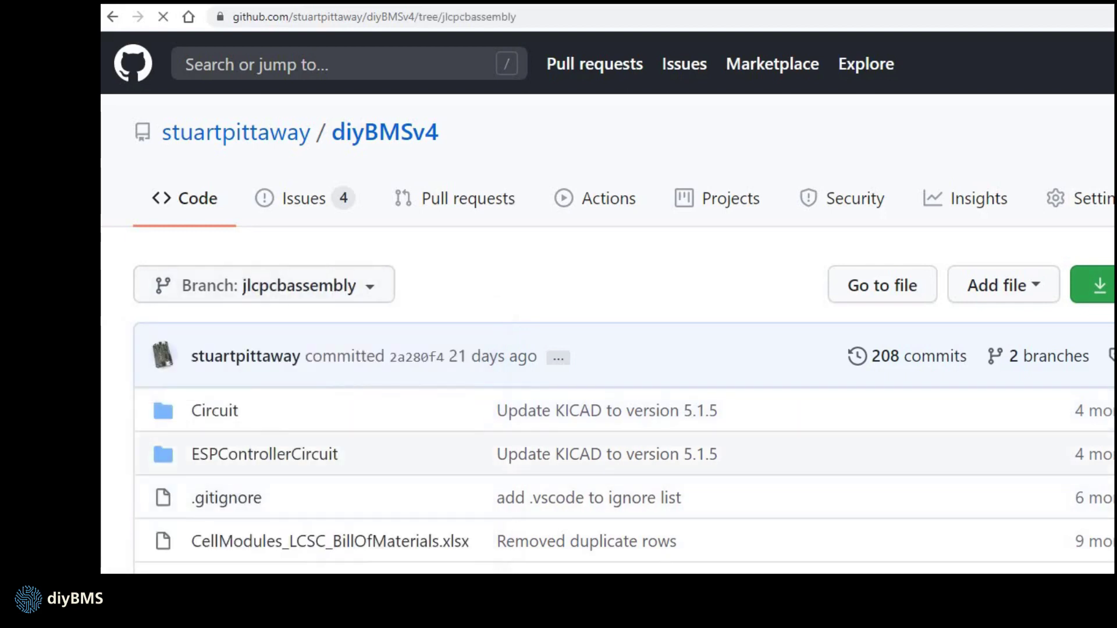
pyautogui.click(264, 285)
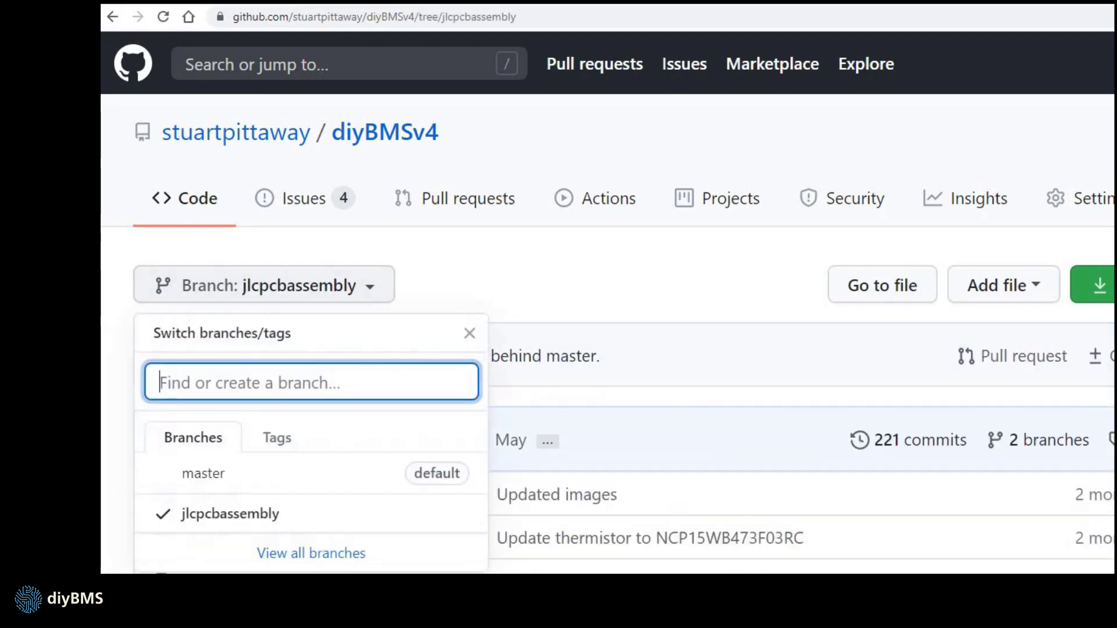
pyautogui.click(210, 472)
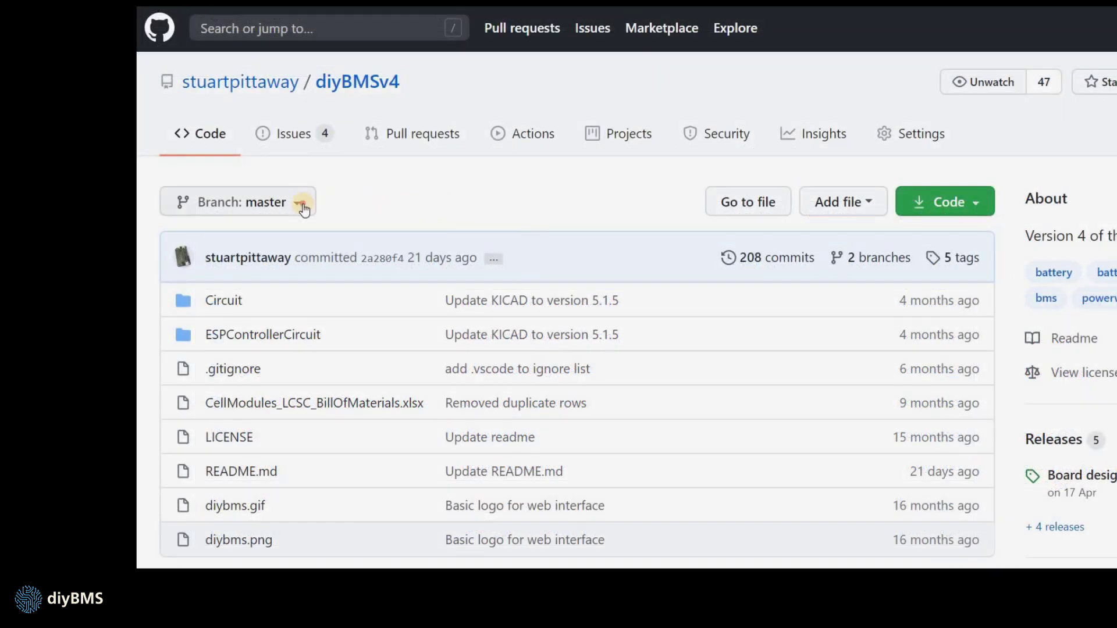
# Switch diyBMSv4 to the jlcpcbassembly branch (221 commits) and download it as a ZIP
pyautogui.click(301, 205)
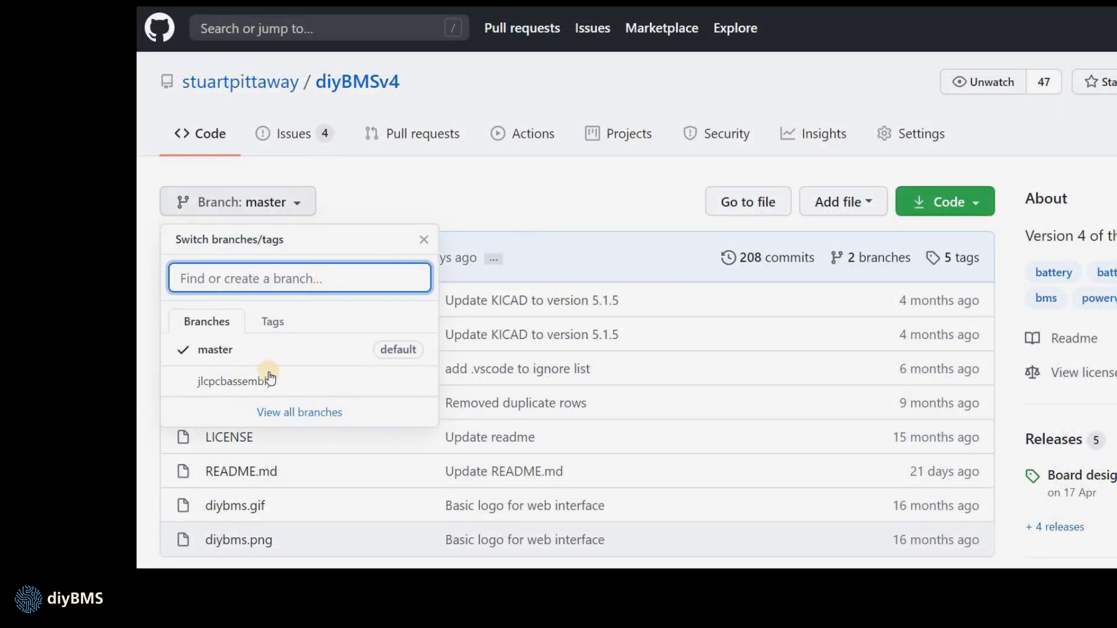
pyautogui.click(259, 382)
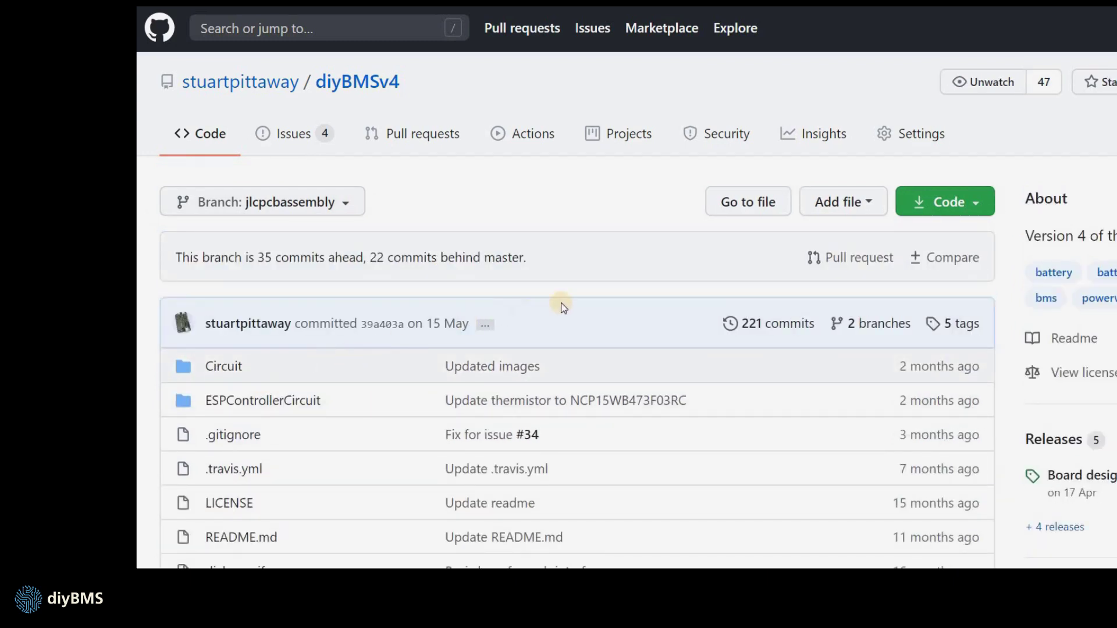
pyautogui.click(975, 203)
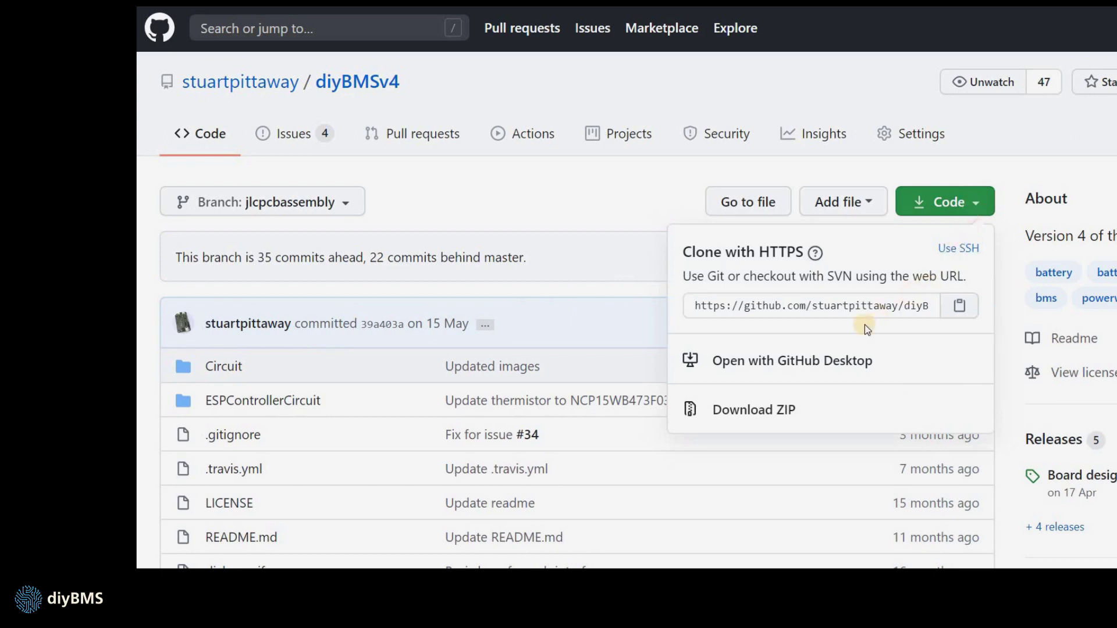
pyautogui.click(746, 411)
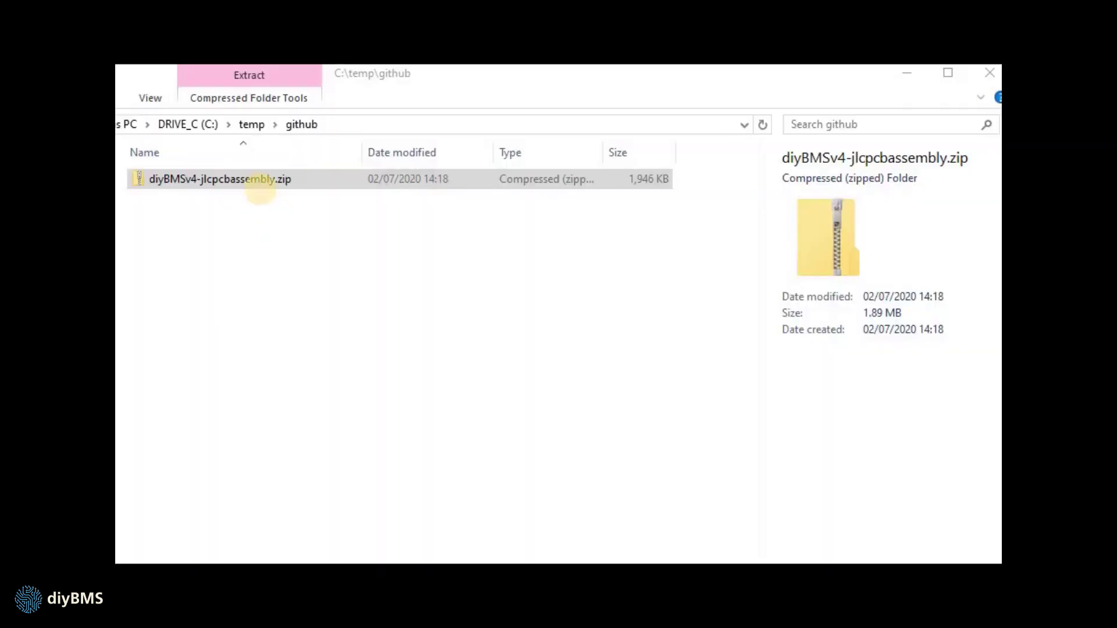
# Extract diyBMSv4-jlcpcbassembly.zip into the suggested C:\temp\github folder
pyautogui.rightClick(259, 186)
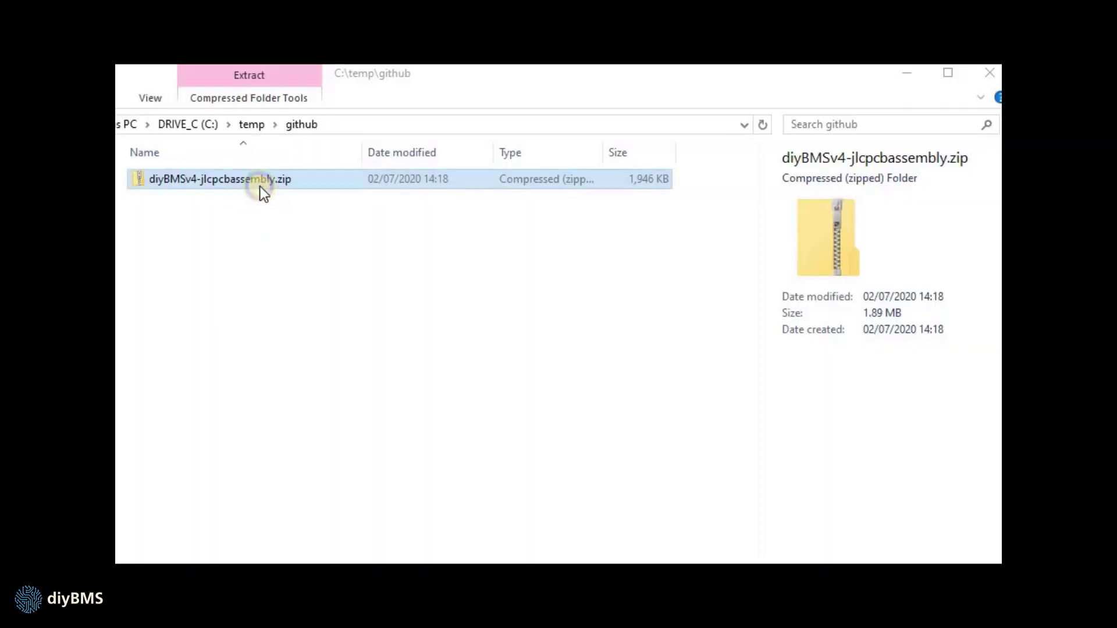
pyautogui.click(361, 247)
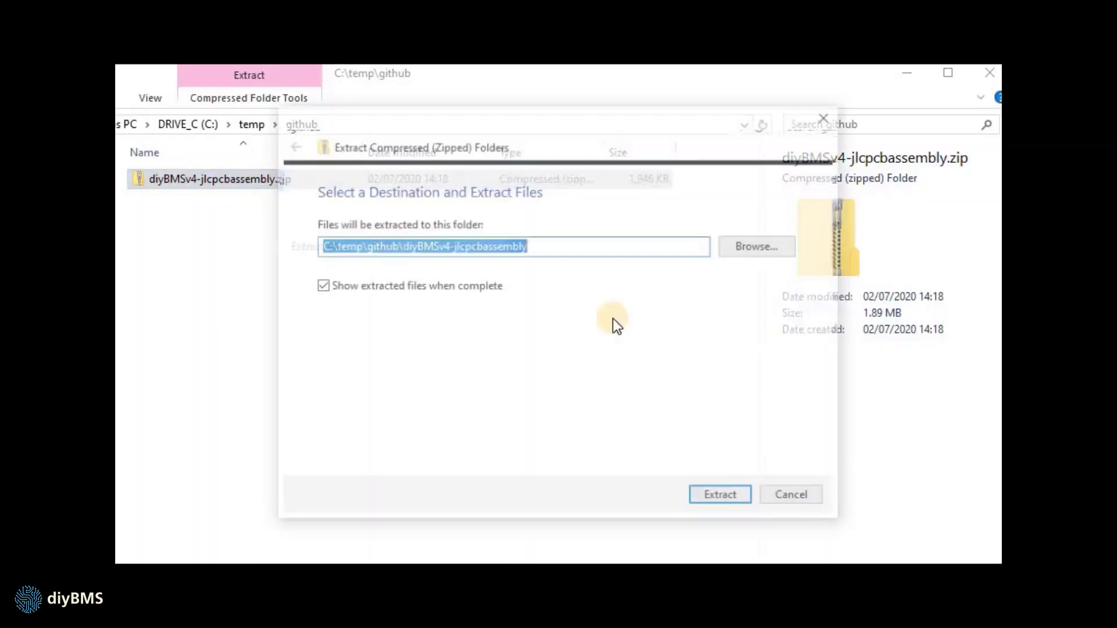
pyautogui.click(719, 498)
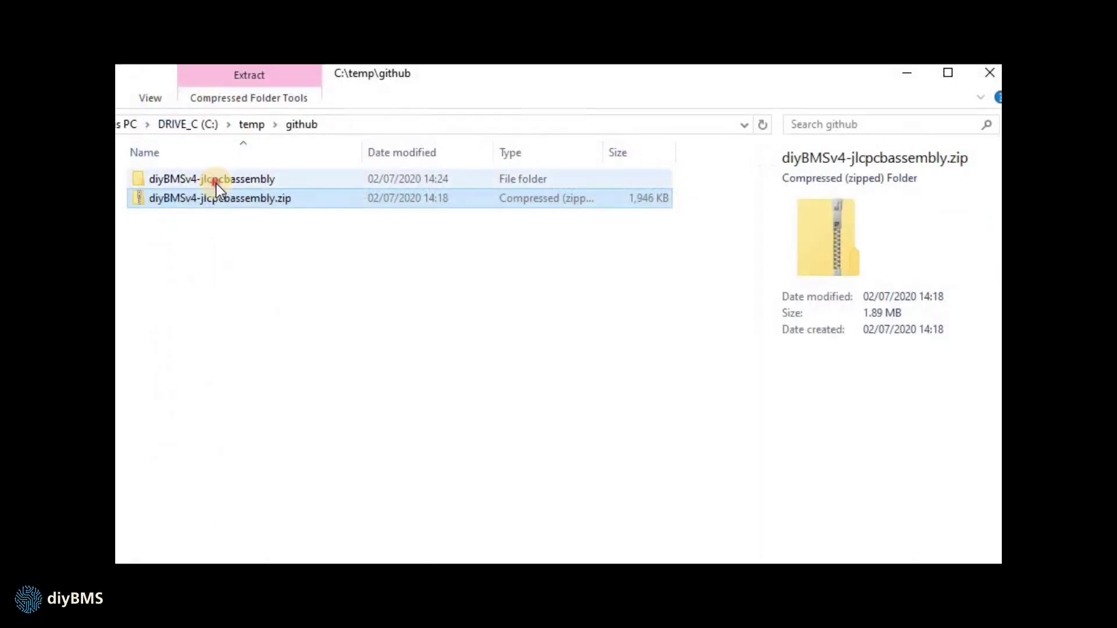
# Open the extracted folder and its inner folder, selecting Circuit then ESPControllerCircuit
pyautogui.click(216, 184)
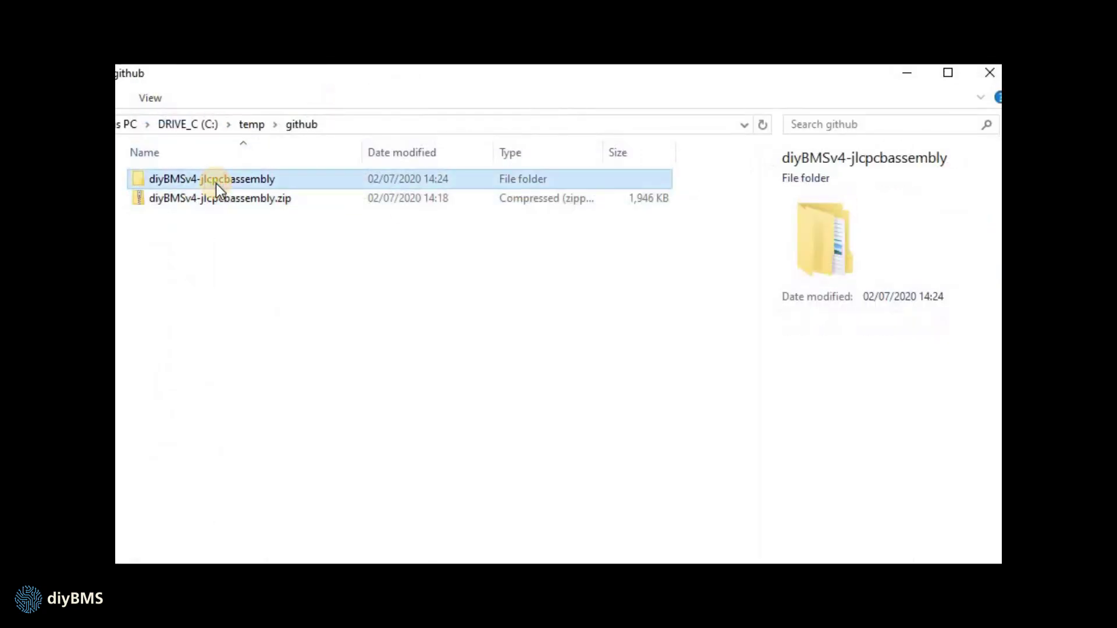
pyautogui.doubleClick(215, 184)
pyautogui.doubleClick(215, 184)
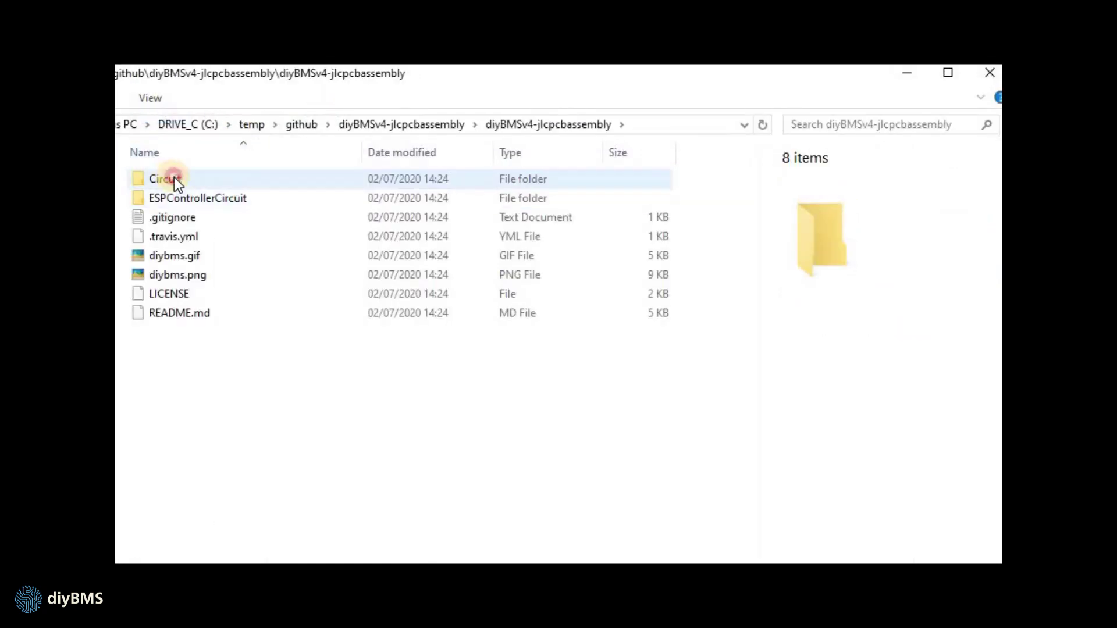
pyautogui.click(173, 177)
pyautogui.press('Down')
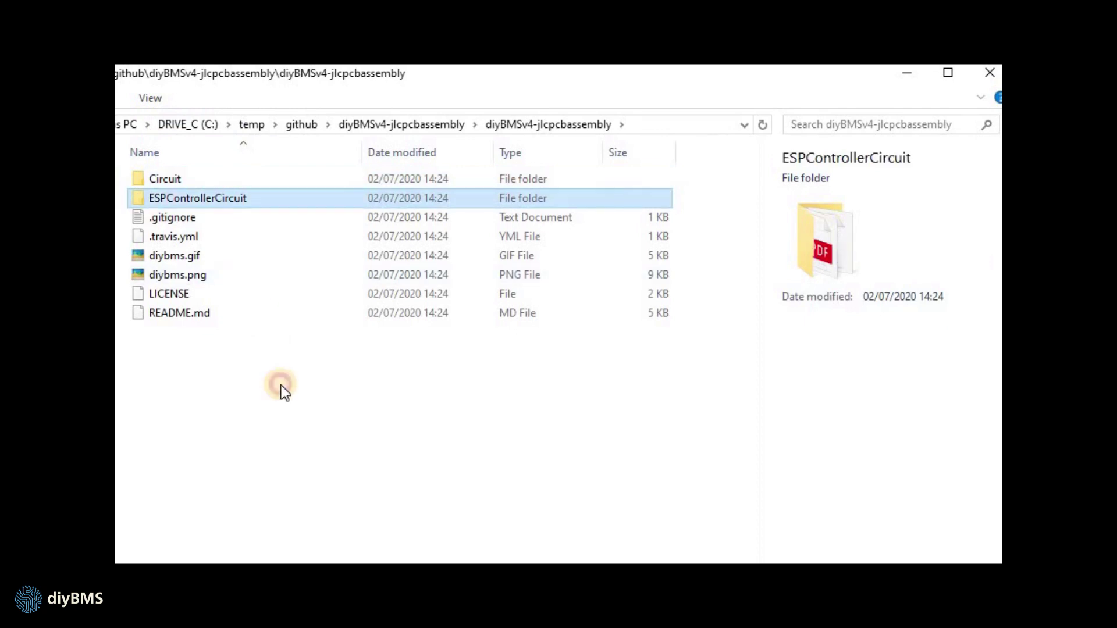
# Upload Circuit\gerber\gerber.zip to JLCPCB, detected as a 2-layer 50x30mm board
pyautogui.click(281, 385)
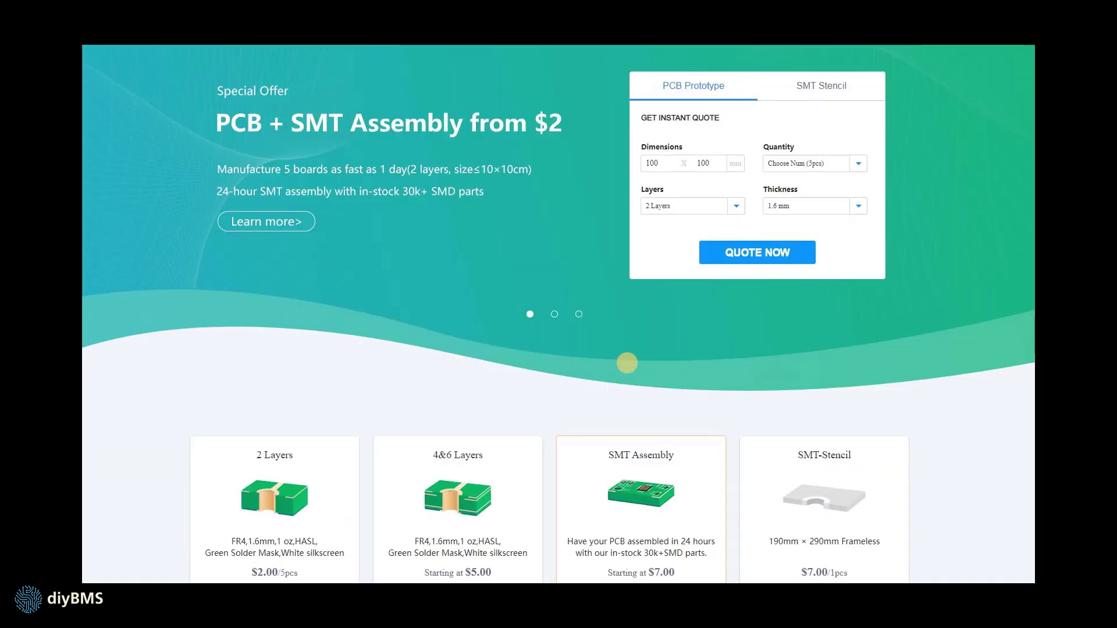
pyautogui.scroll(-5, 628, 364)
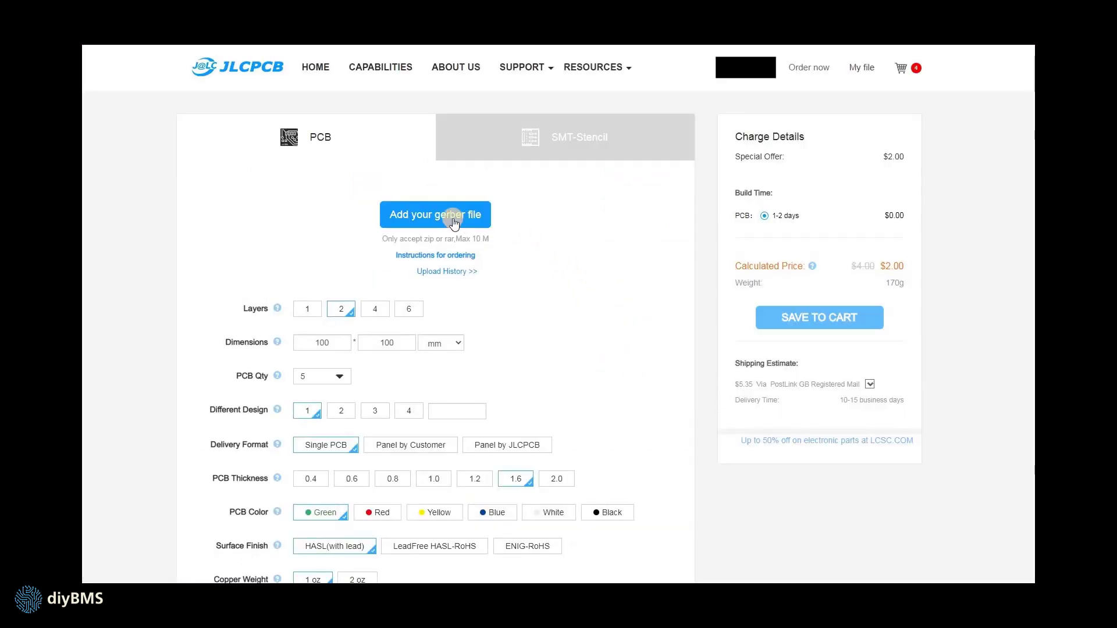
pyautogui.click(454, 222)
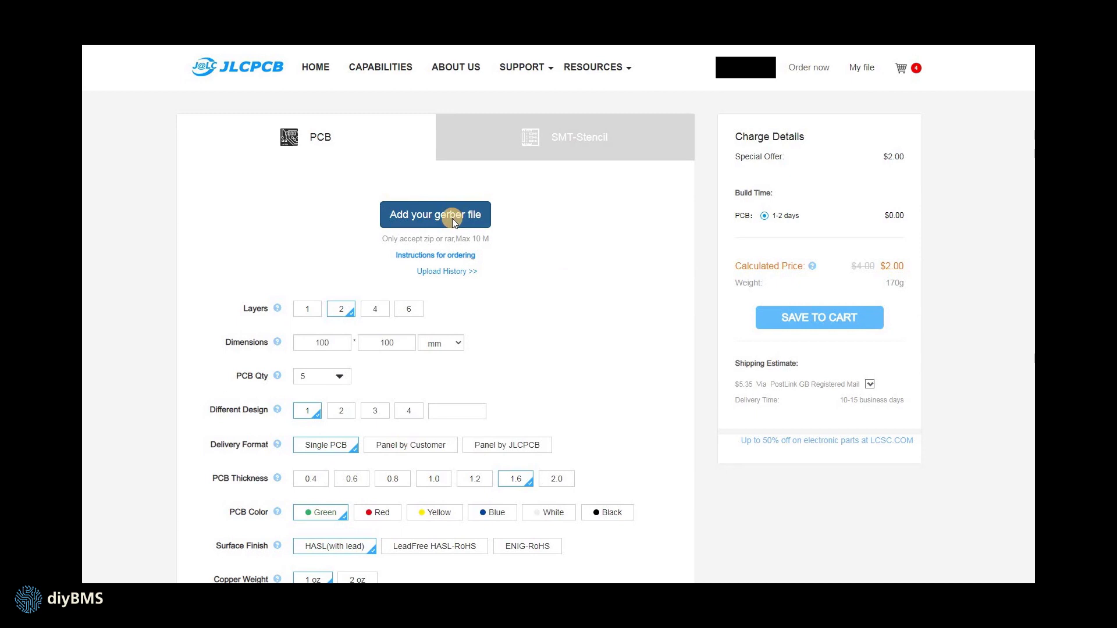
pyautogui.write('C:\\temp\\github\\diyBMSv4-jlcpcbassembly\\diyBMSv4-jlcpcbassembly\\Circuit')
pyautogui.press('Return')
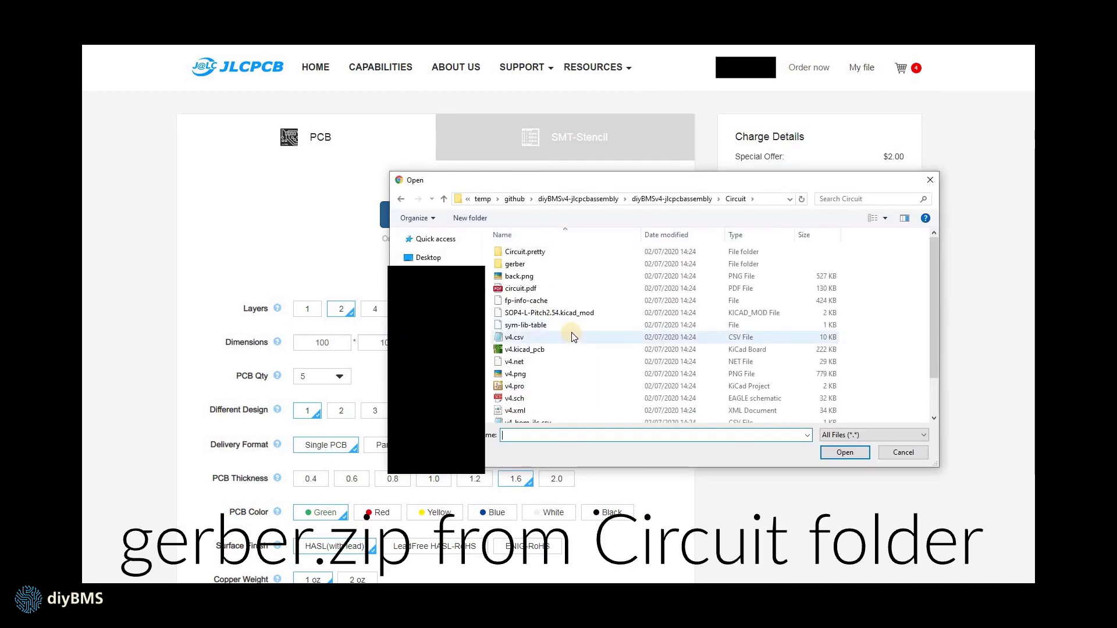
pyautogui.click(525, 266)
pyautogui.doubleClick(525, 264)
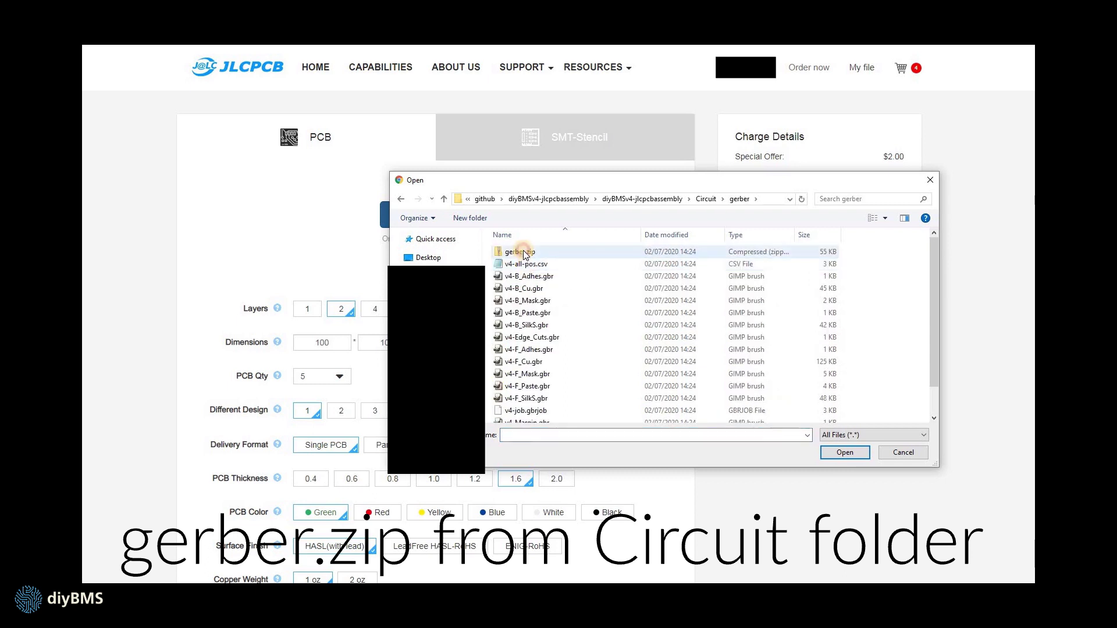
pyautogui.click(515, 251)
pyautogui.click(845, 457)
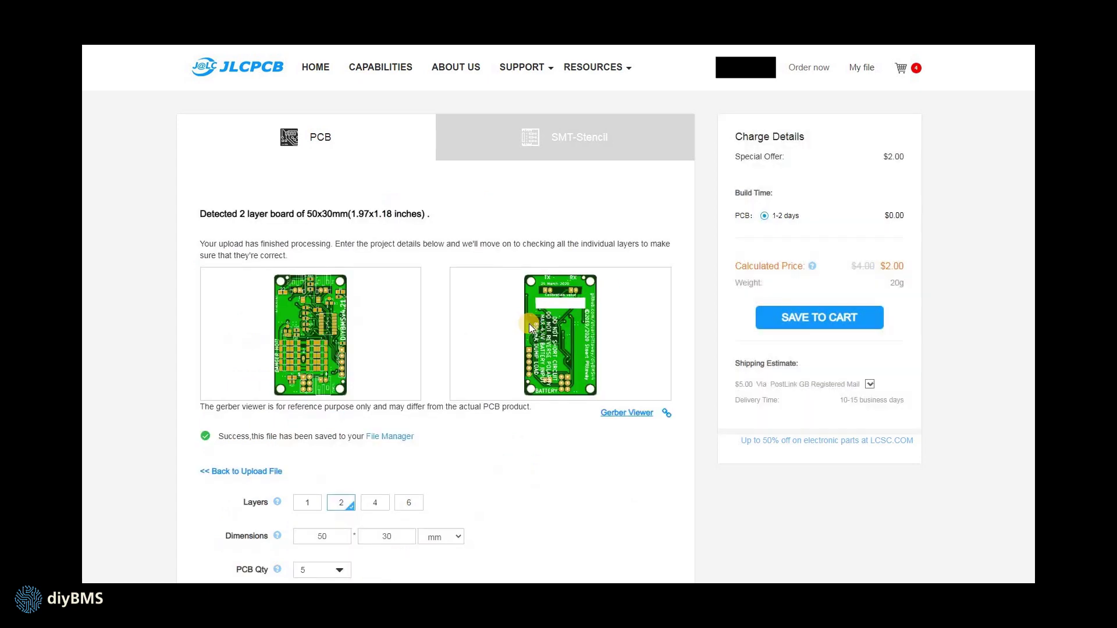
# Set the PCB quantity to 25 and choose to specify the order number location
pyautogui.scroll(-1, 518, 355)
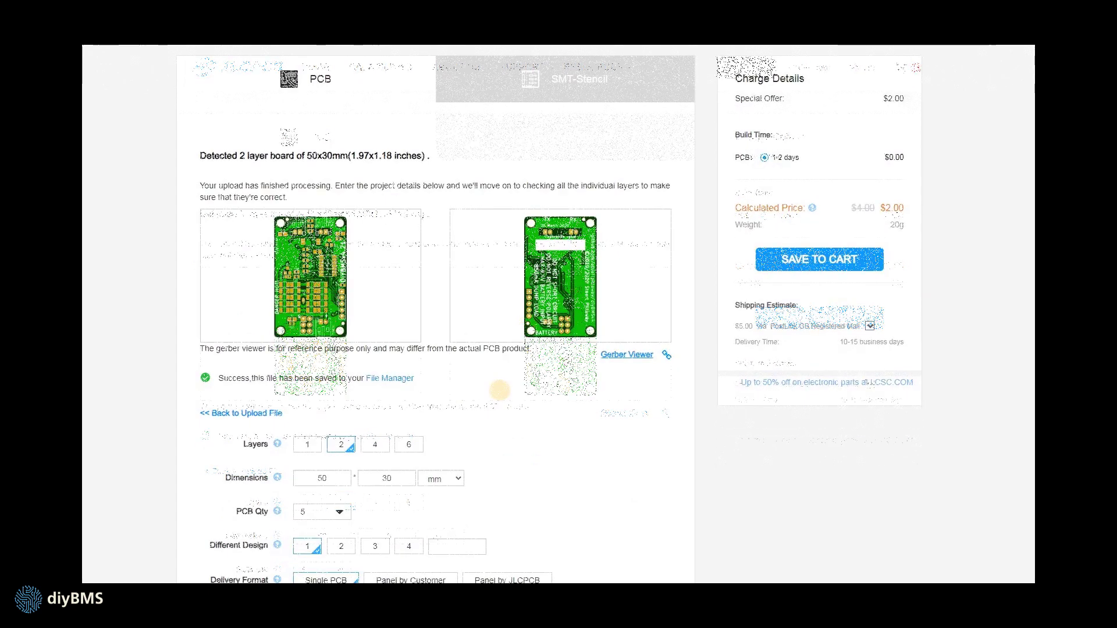
pyautogui.scroll(-3, 334, 356)
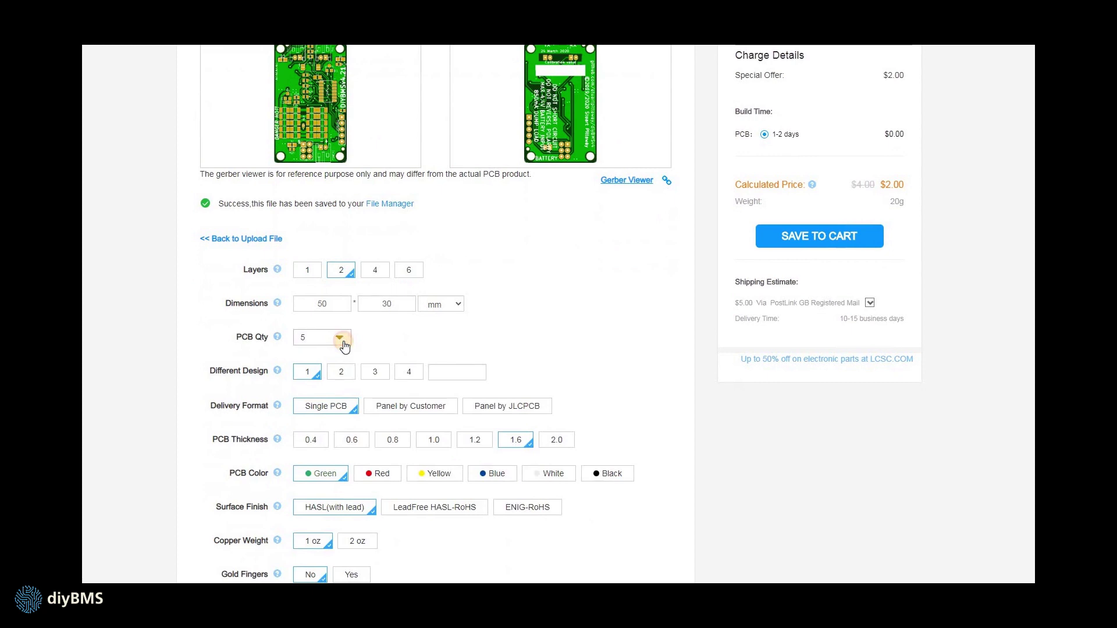
pyautogui.click(341, 337)
pyautogui.click(582, 365)
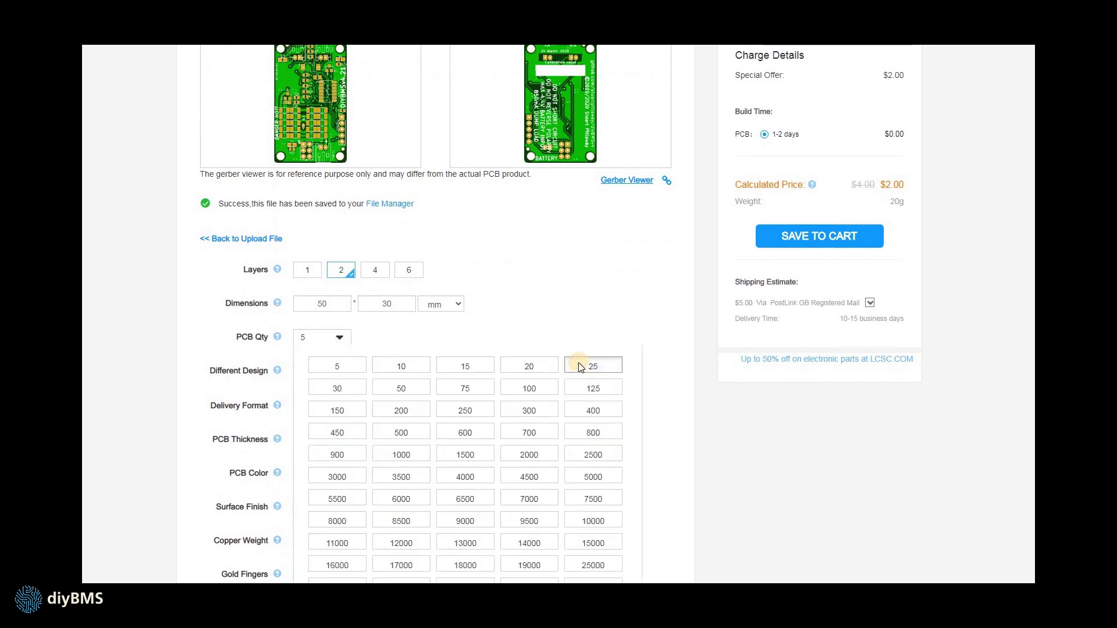
pyautogui.scroll(-6, 505, 331)
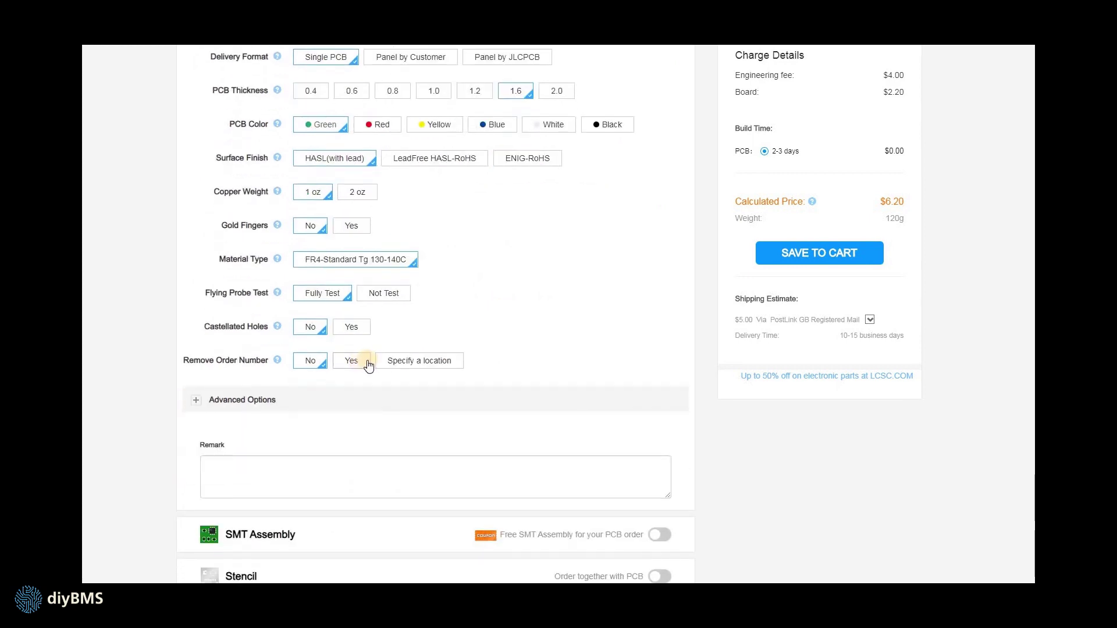
pyautogui.click(385, 361)
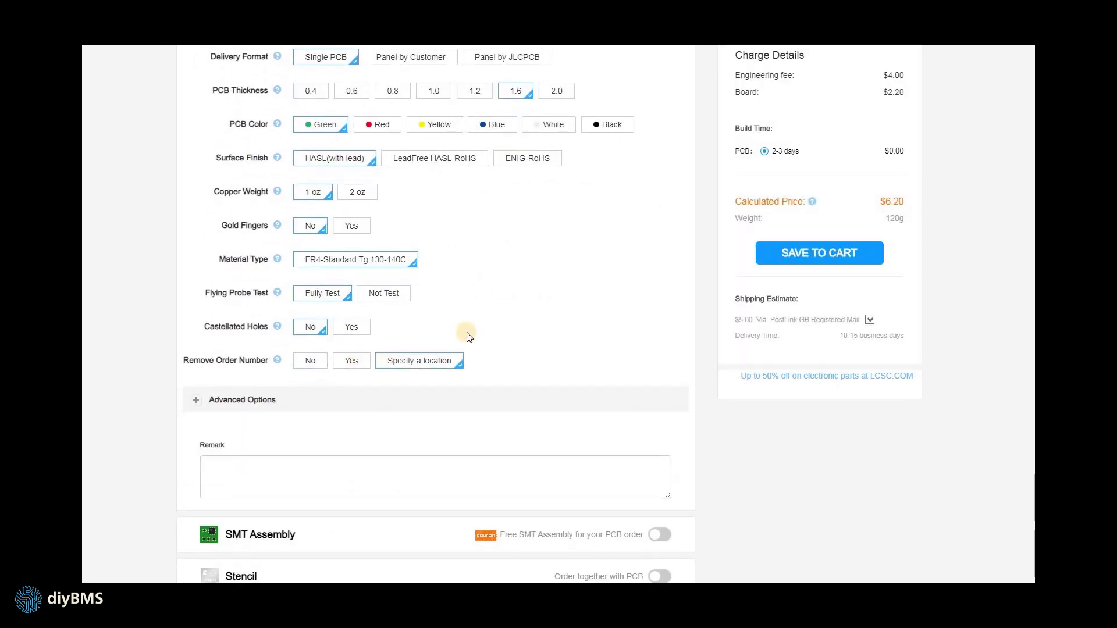
# Enable top-side SMT assembly with tooling holes added by customer and confirm
pyautogui.scroll(-4, 470, 332)
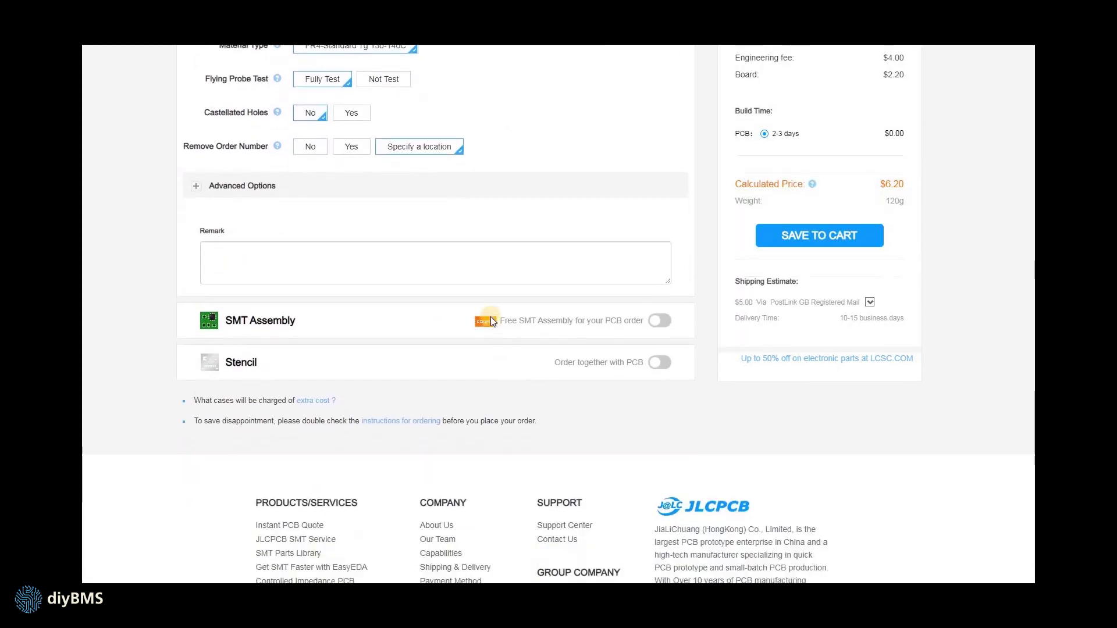
pyautogui.click(664, 304)
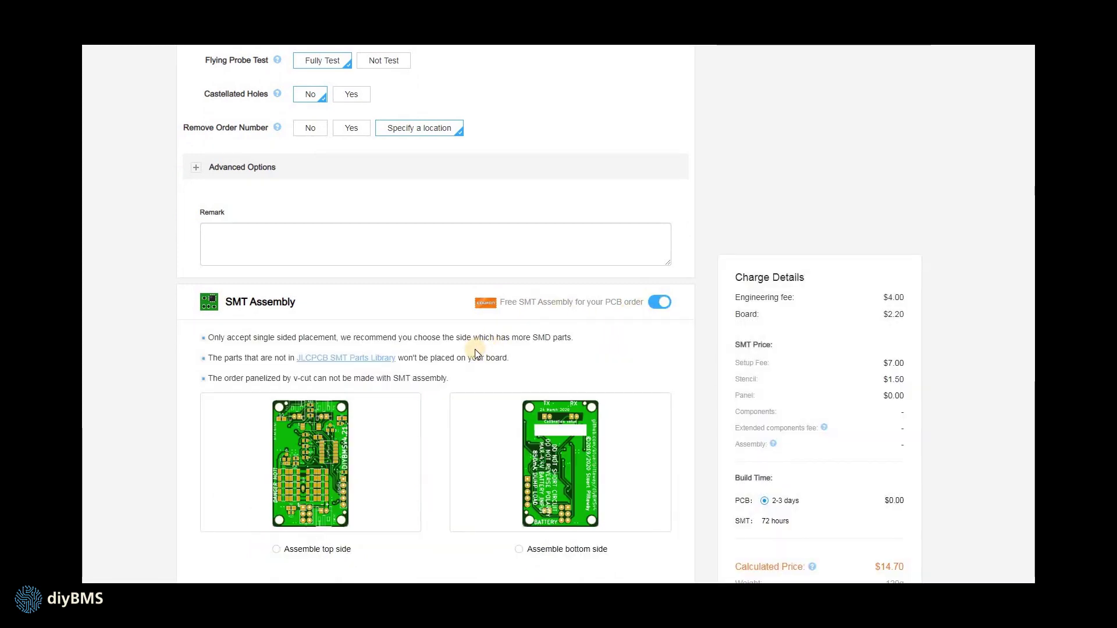
pyautogui.scroll(-1, 459, 352)
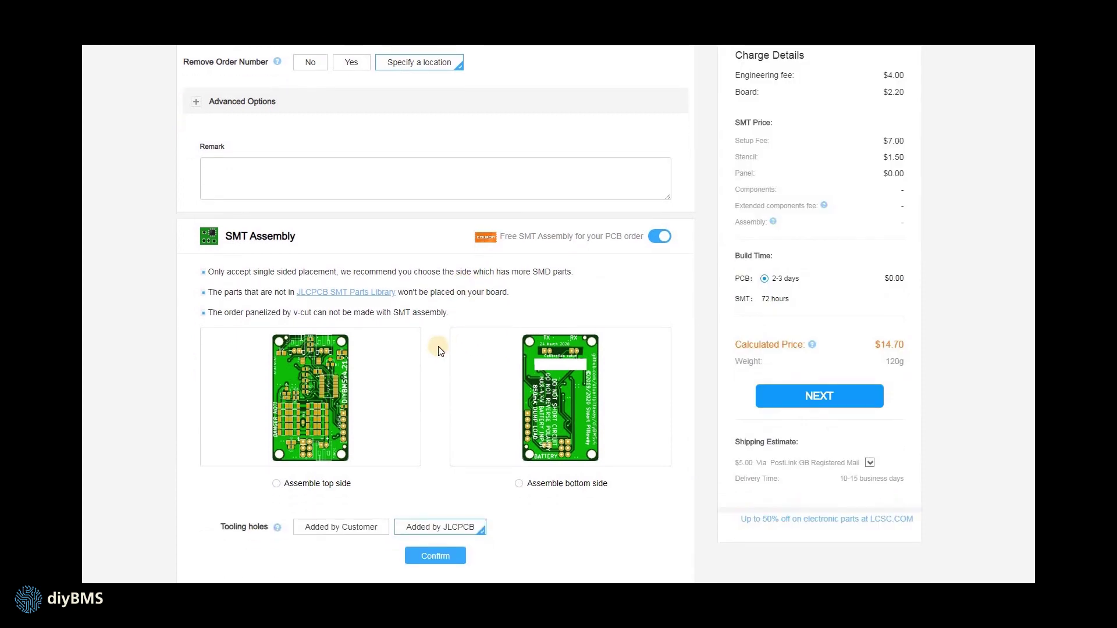
pyautogui.scroll(-2, 439, 350)
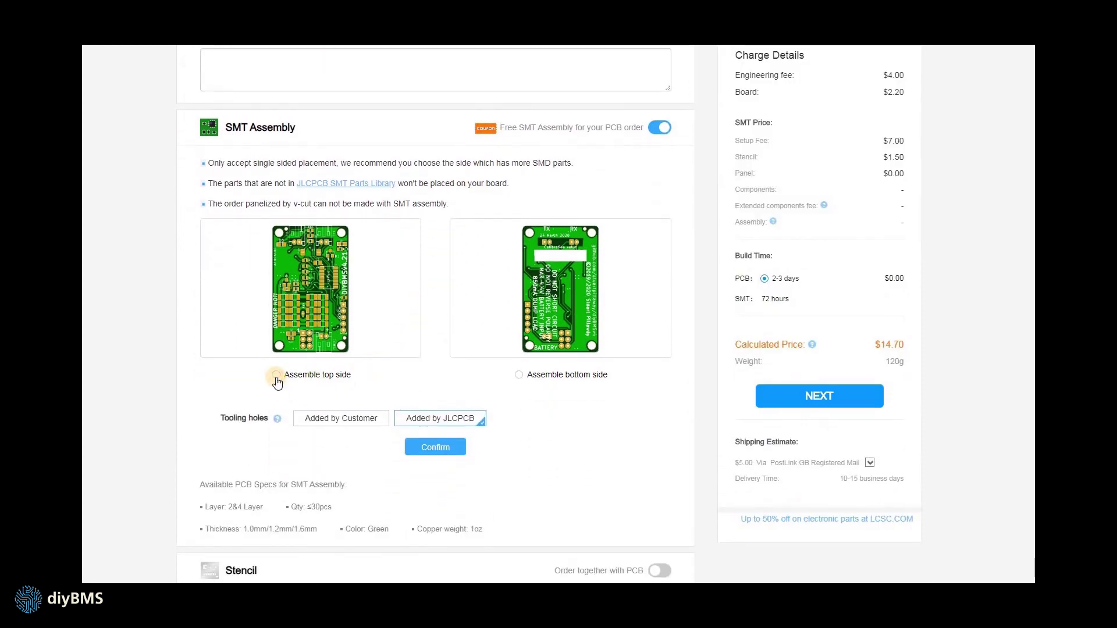
pyautogui.click(276, 375)
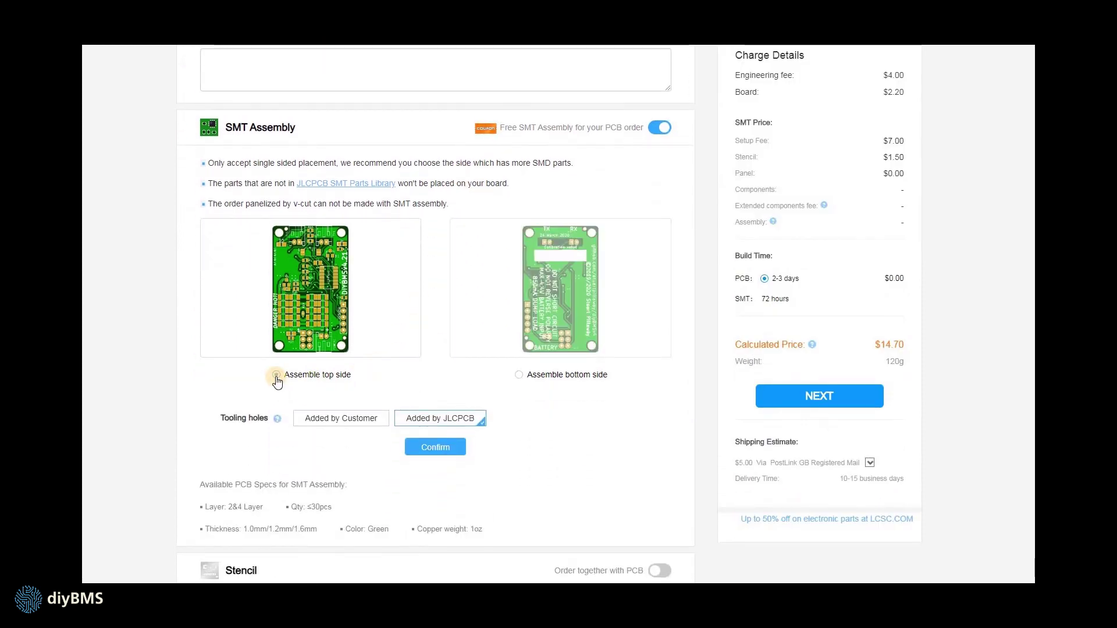
pyautogui.click(342, 421)
pyautogui.click(441, 453)
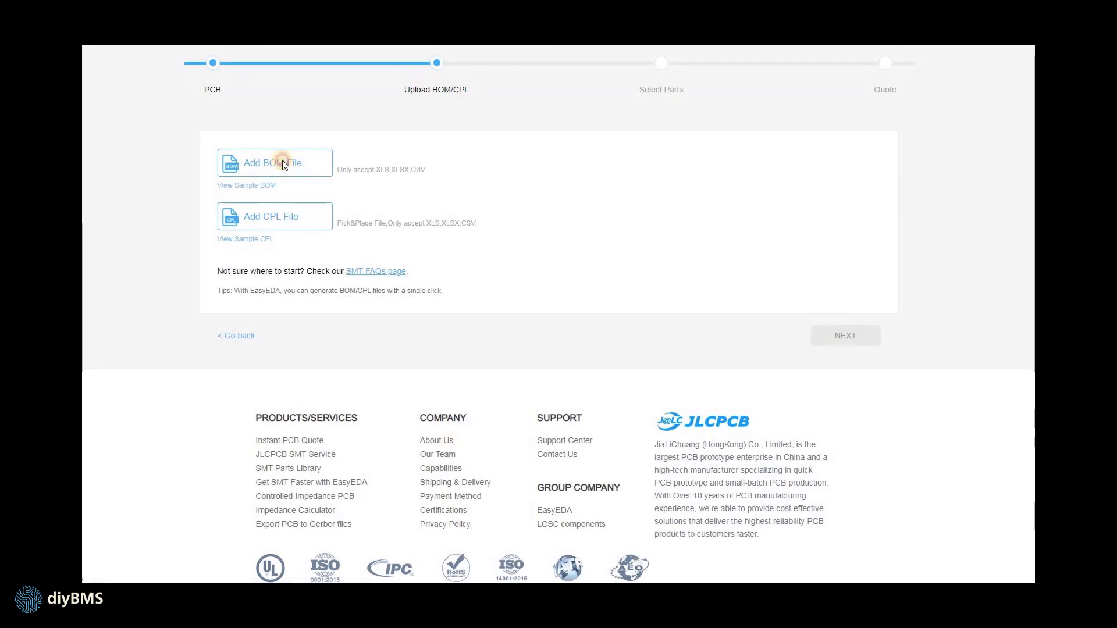
# Upload Circuit\v4_bom_jlc.csv as the BOM file
pyautogui.click(282, 164)
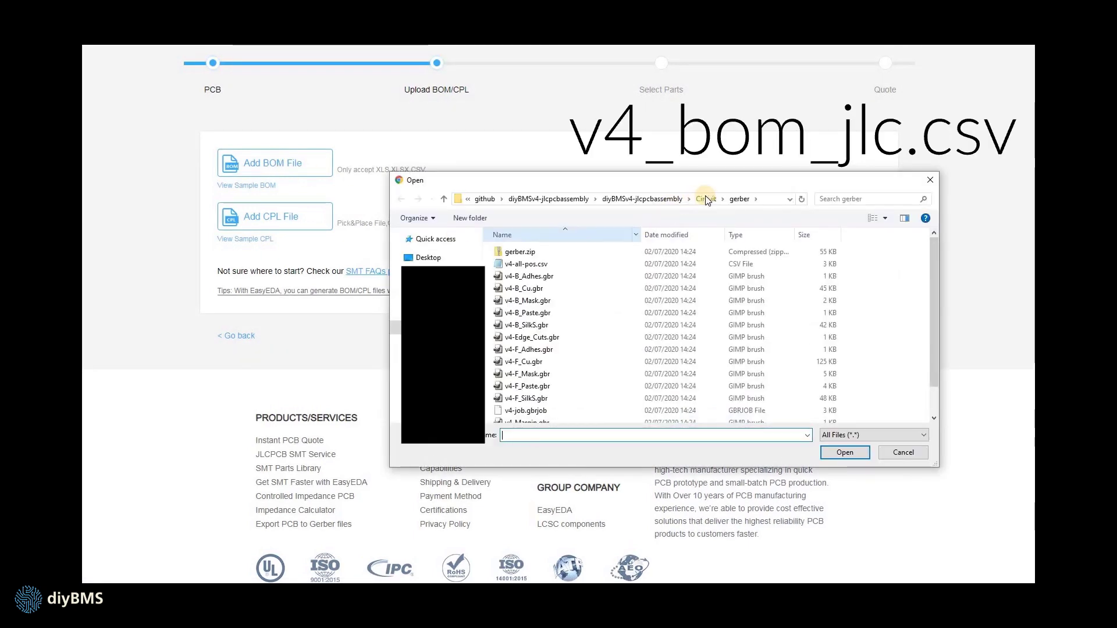
pyautogui.click(705, 197)
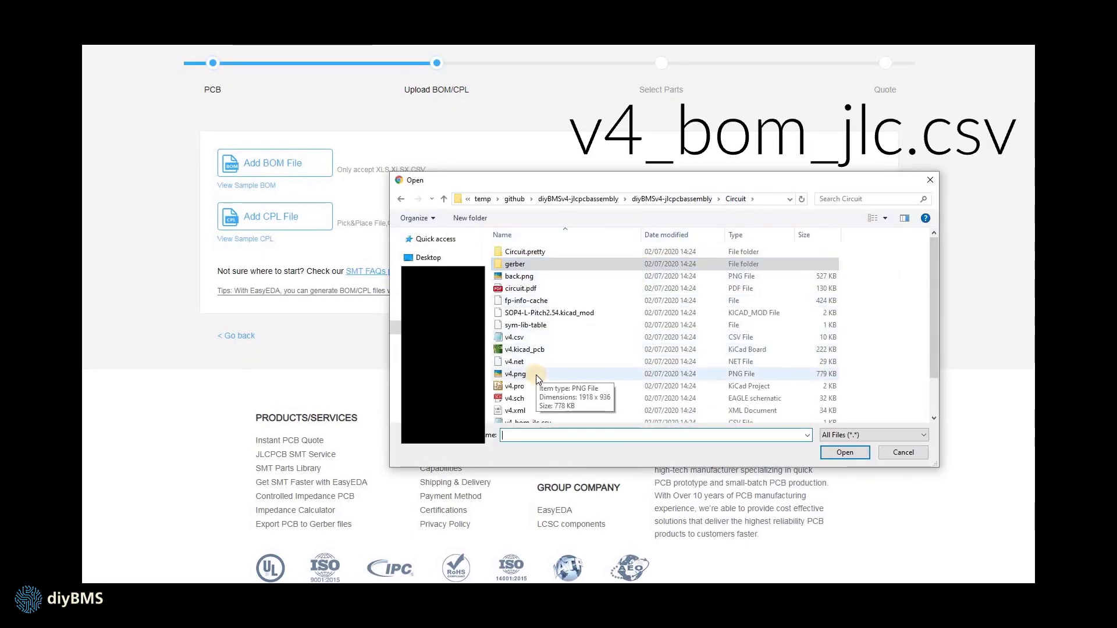
pyautogui.scroll(-1, 536, 375)
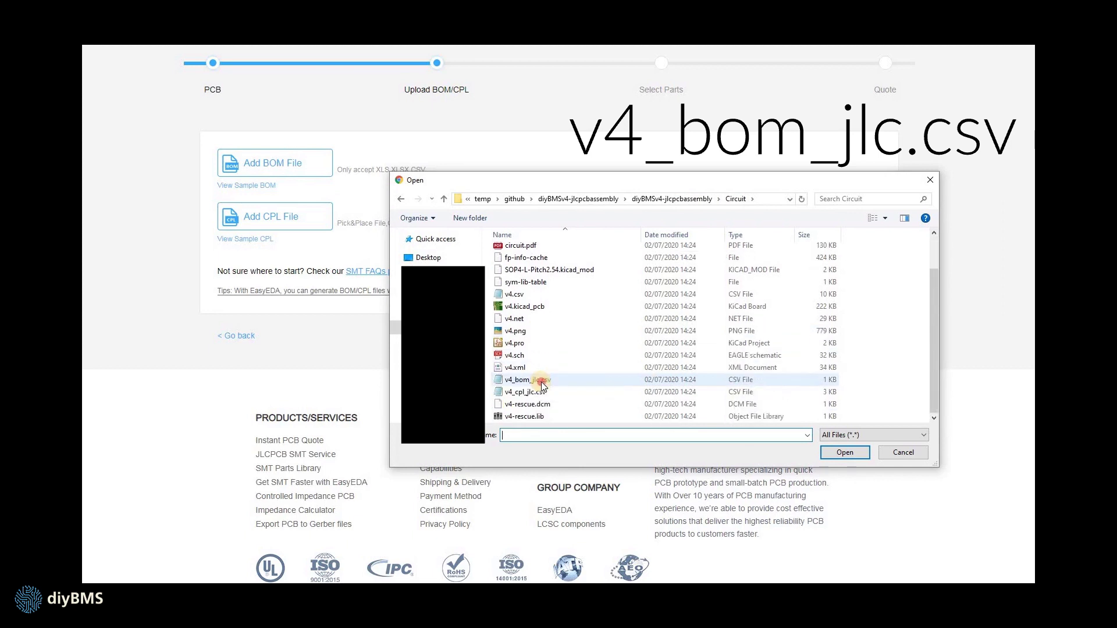
pyautogui.click(541, 381)
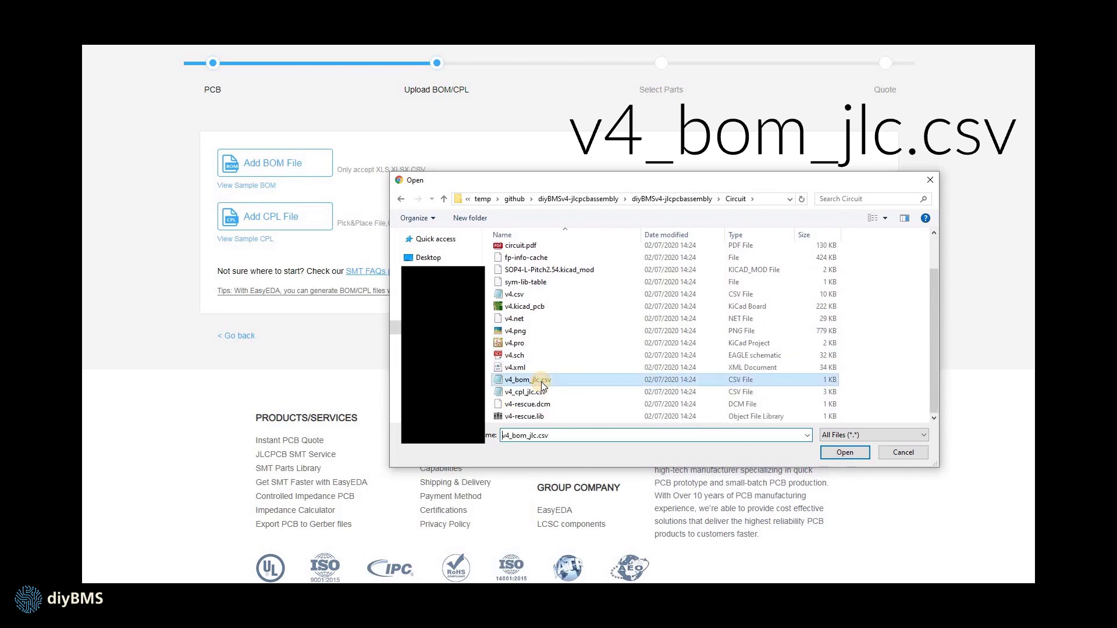
pyautogui.click(837, 454)
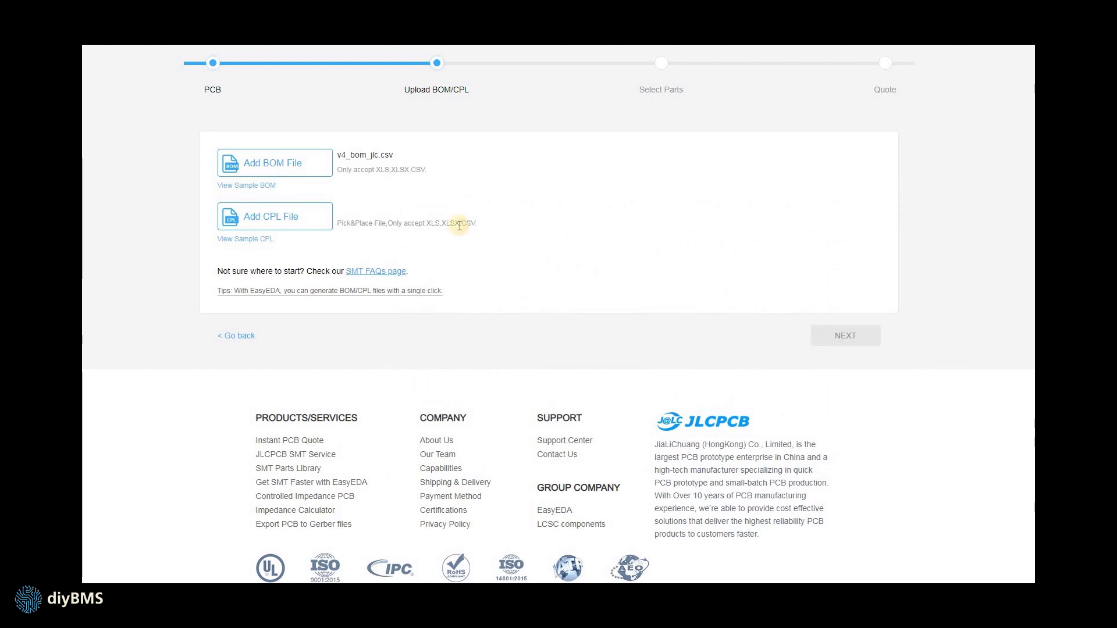
# Upload v4_cpl_jlc.csv as the placement file and proceed to parts matching
pyautogui.click(284, 224)
pyautogui.scroll(-2, 558, 394)
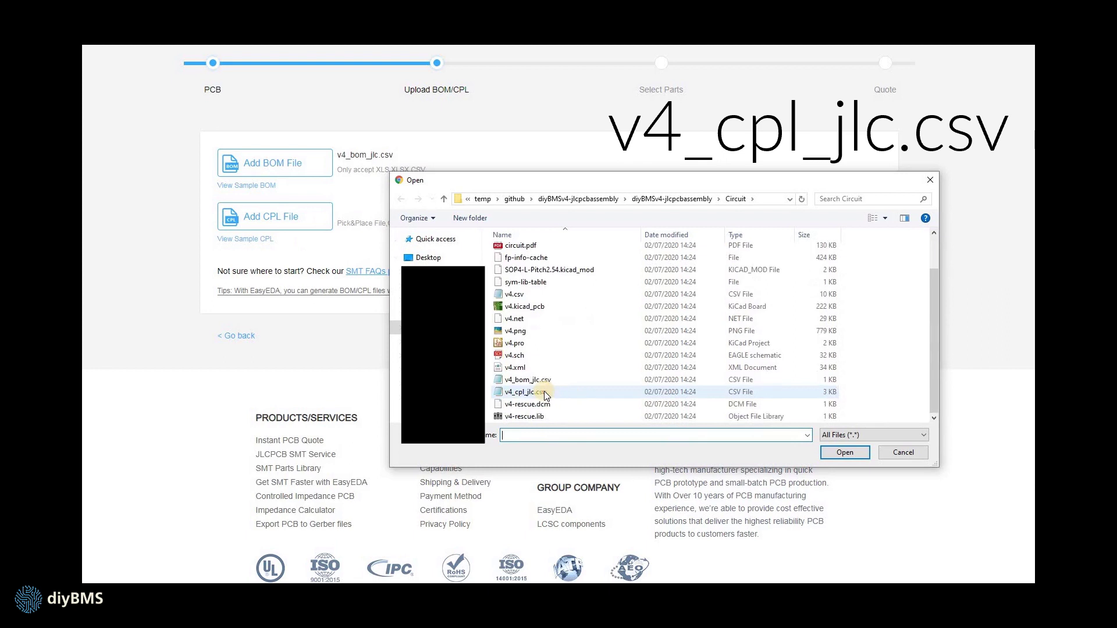
pyautogui.click(543, 392)
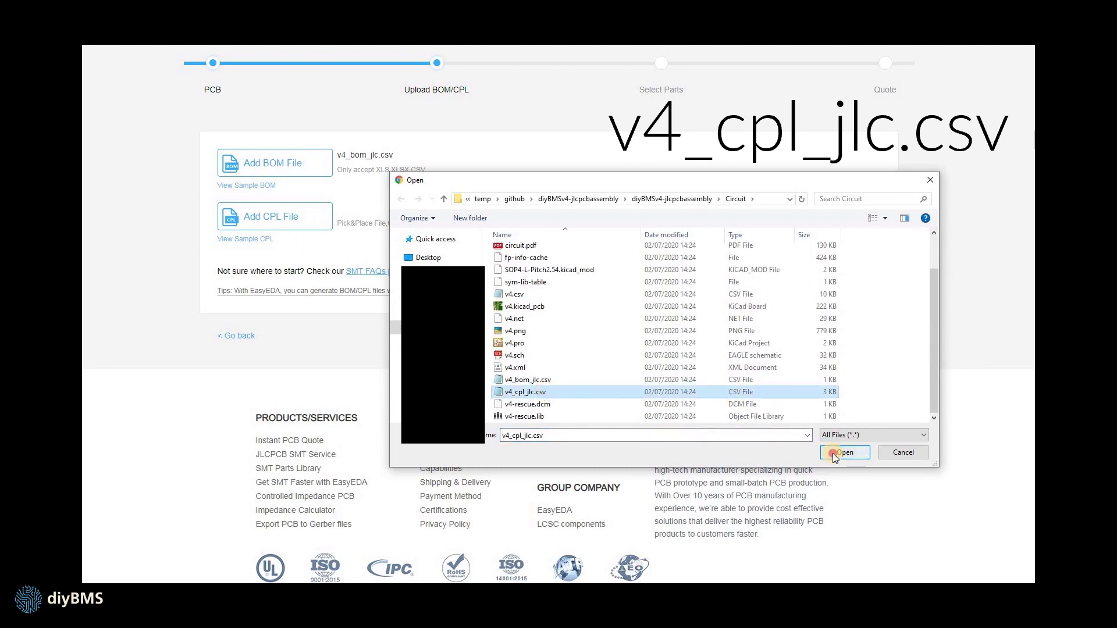
pyautogui.click(844, 453)
pyautogui.click(838, 342)
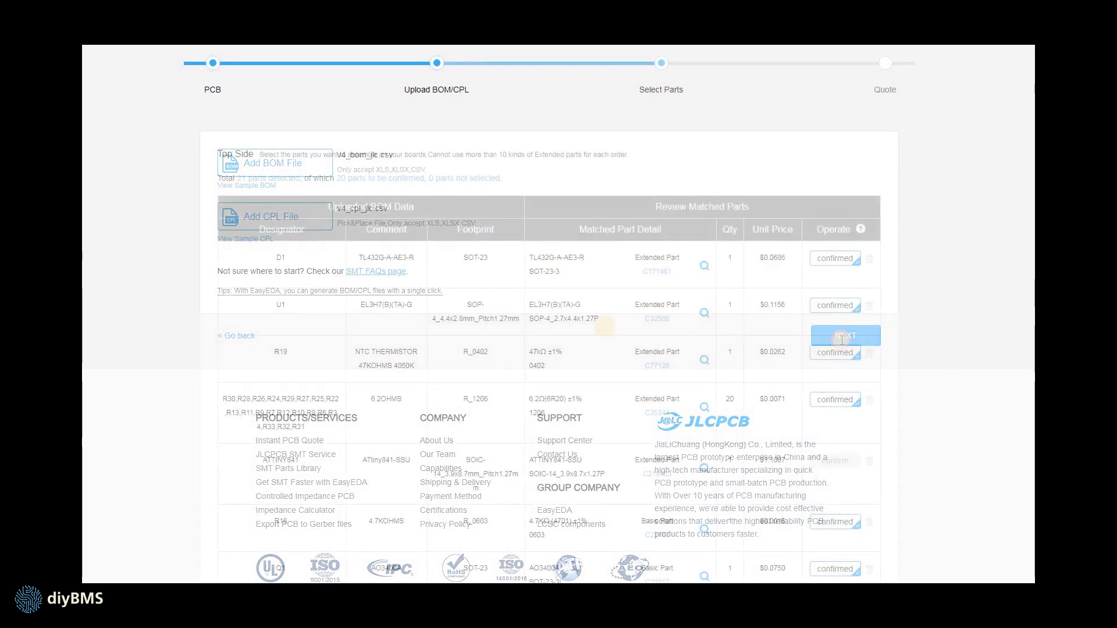
# Review the matched BOM parts and highlight the unmatched ATTINY841-SSU part name
pyautogui.scroll(-1, 605, 330)
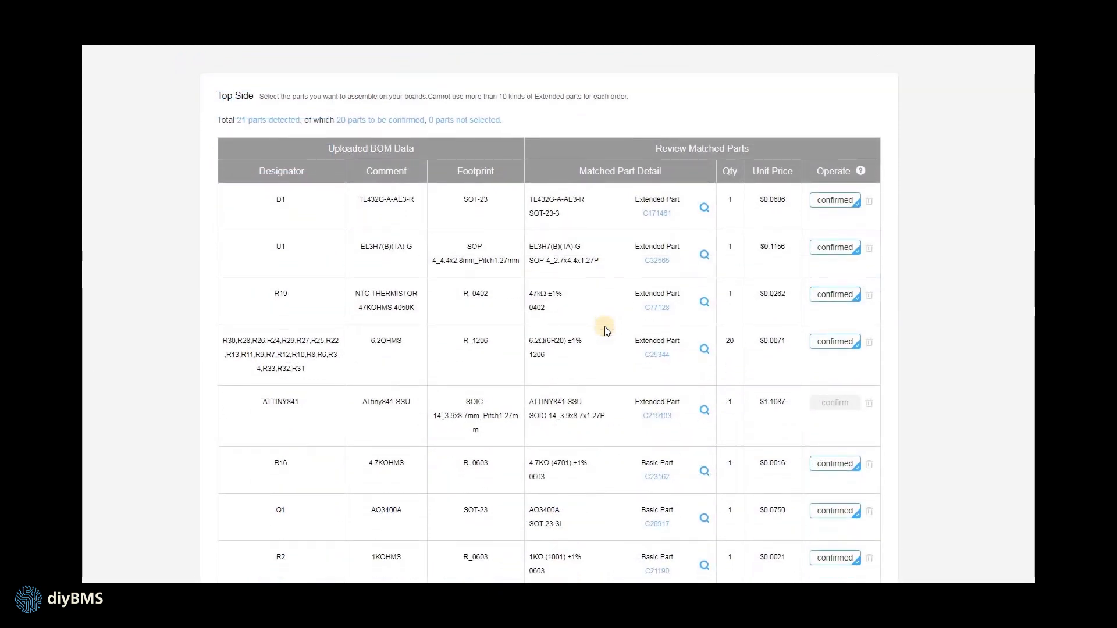
pyautogui.scroll(-3, 605, 331)
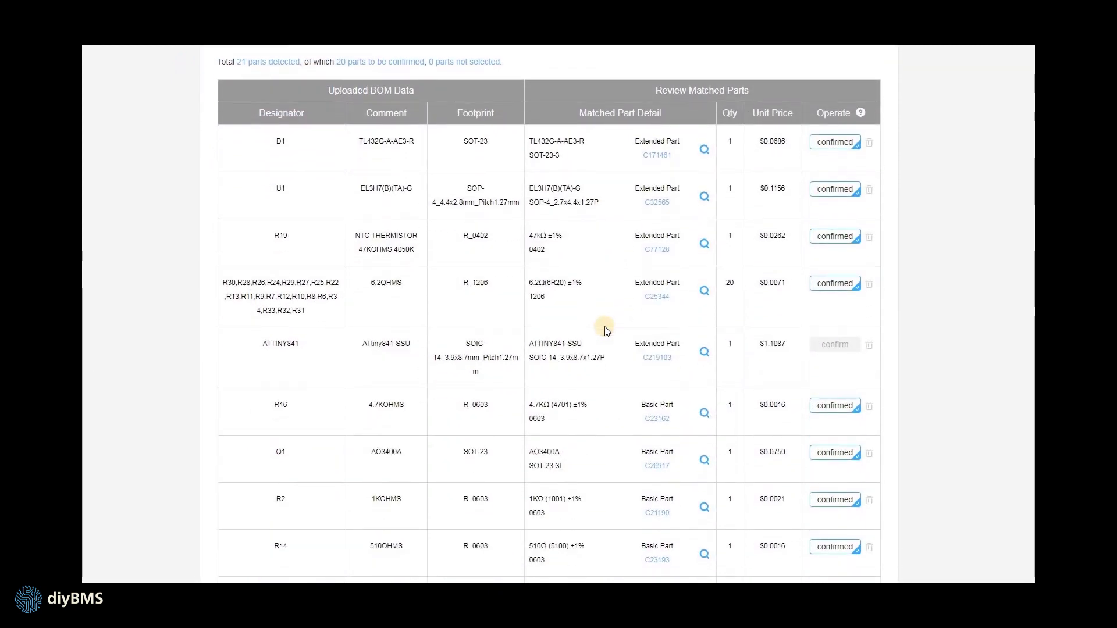
pyautogui.scroll(-4, 605, 330)
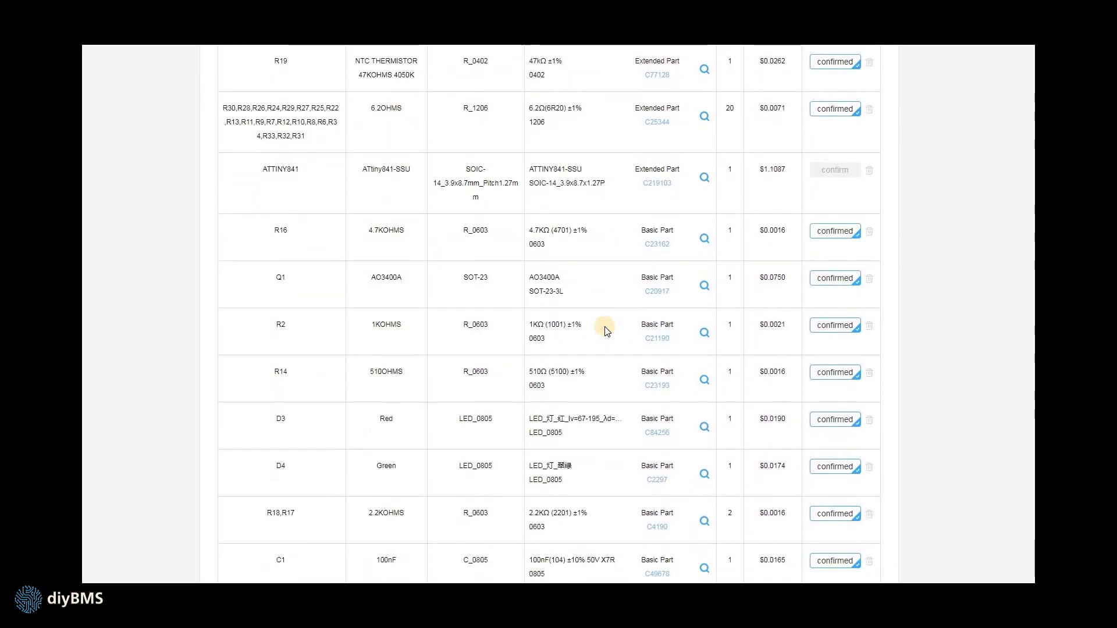
pyautogui.scroll(-4, 605, 330)
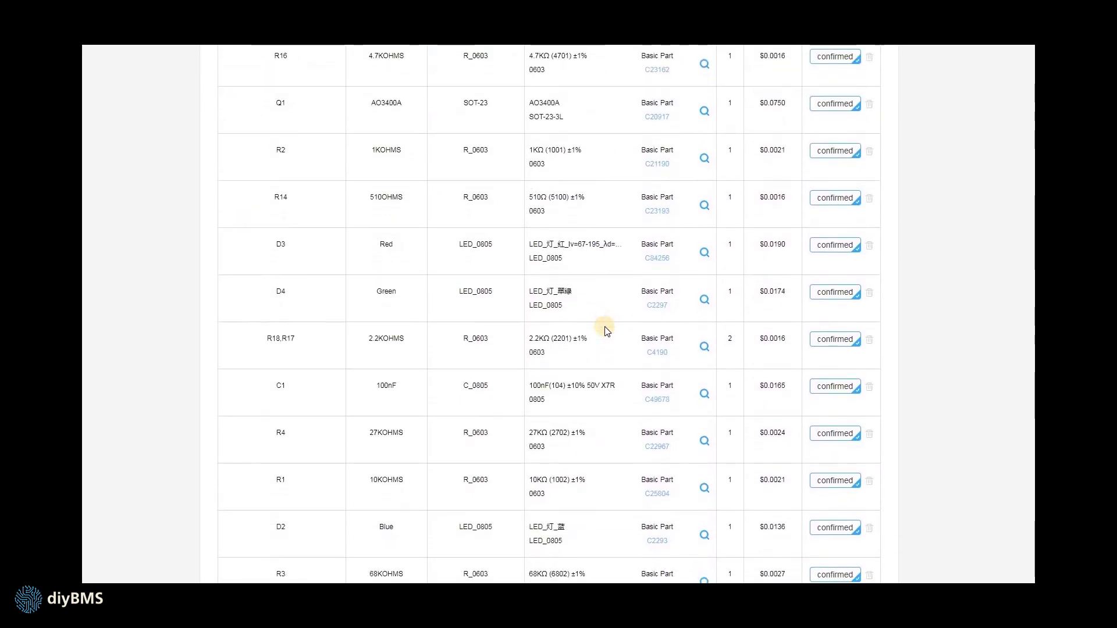
pyautogui.scroll(-4, 605, 330)
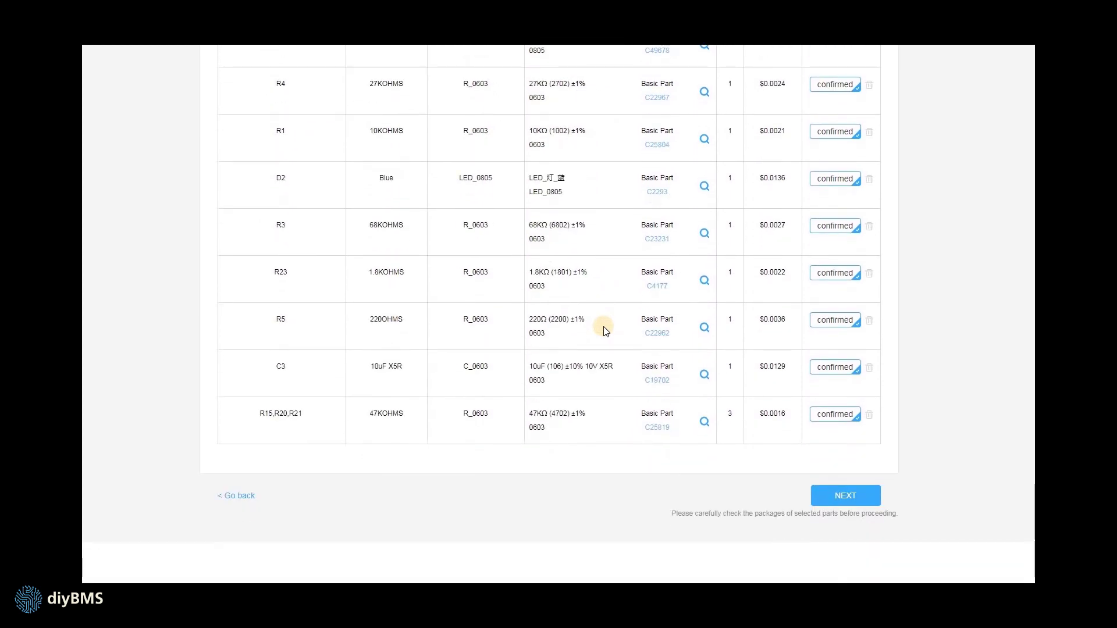
pyautogui.scroll(6, 605, 331)
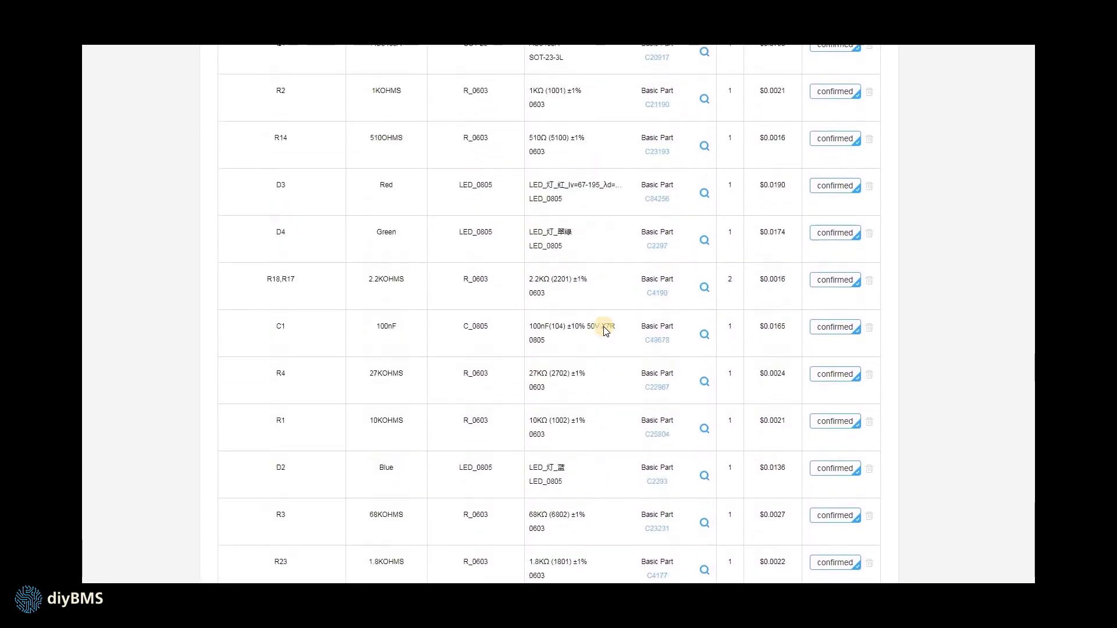
pyautogui.scroll(5, 605, 331)
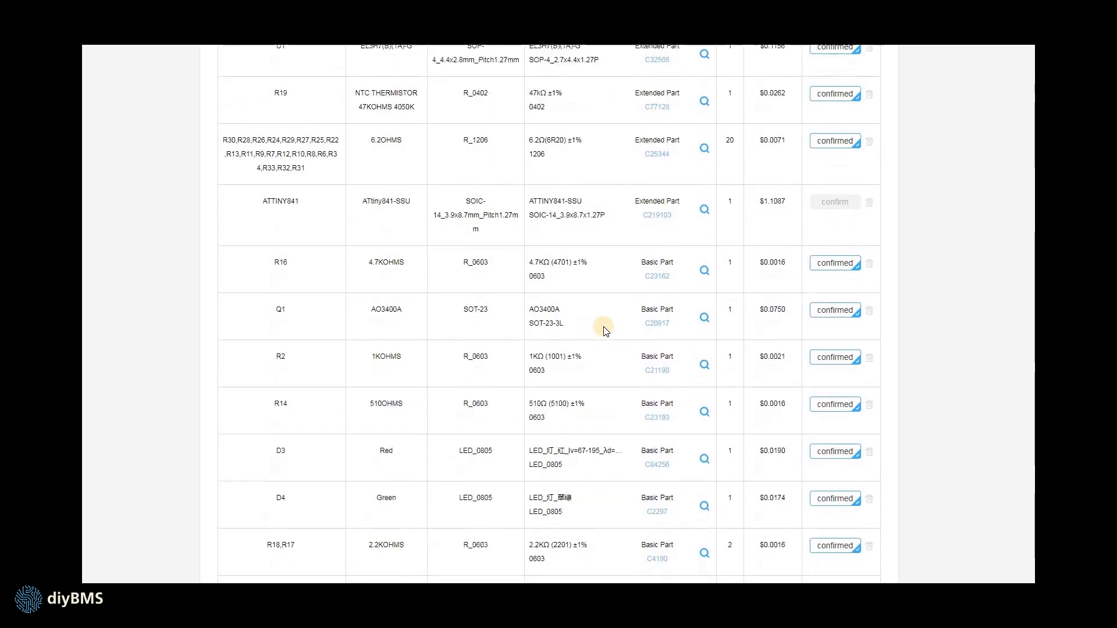
pyautogui.scroll(2, 605, 330)
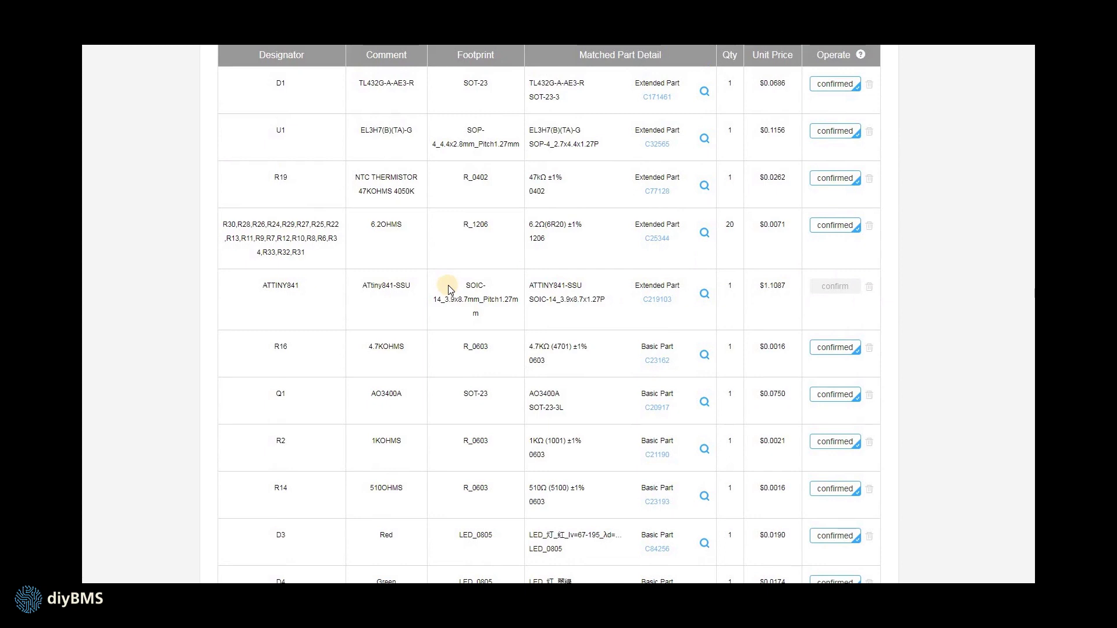
pyautogui.moveTo(529, 287); pyautogui.dragTo(588, 285)
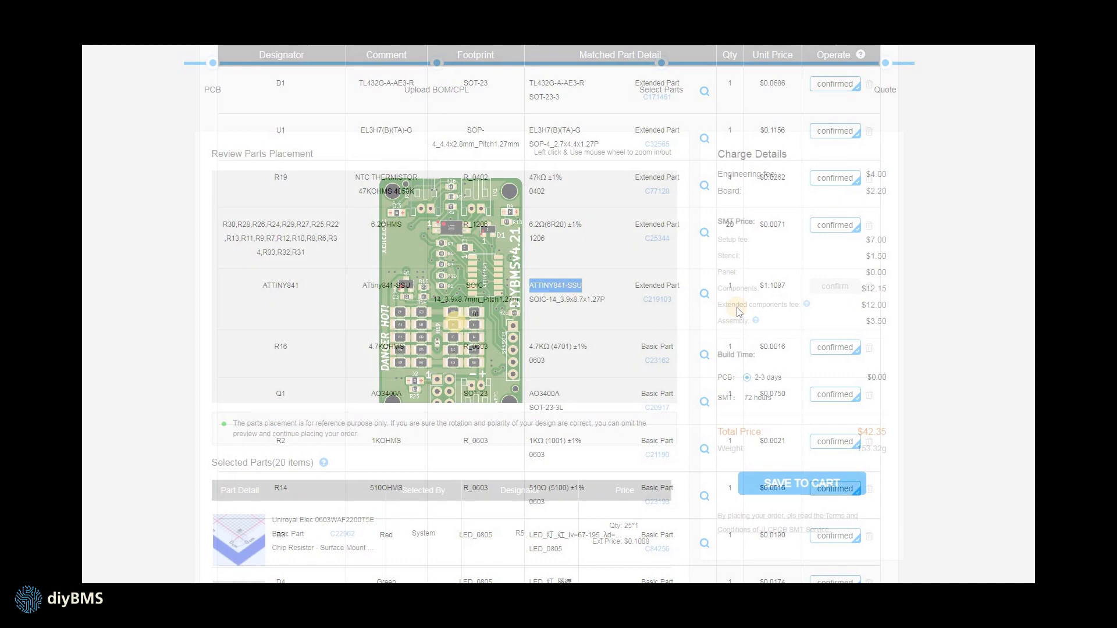
# Inspect the placement preview around RX1, TX1, D1, the resistor array and POWER1
pyautogui.scroll(5, 463, 279)
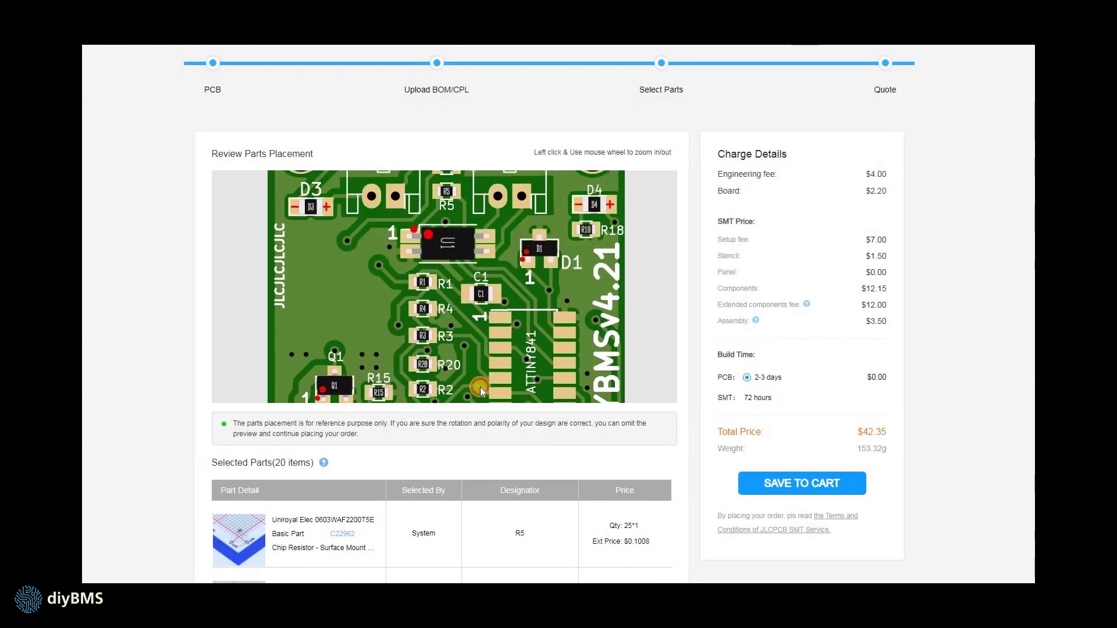
pyautogui.moveTo(480, 388); pyautogui.dragTo(479, 425)
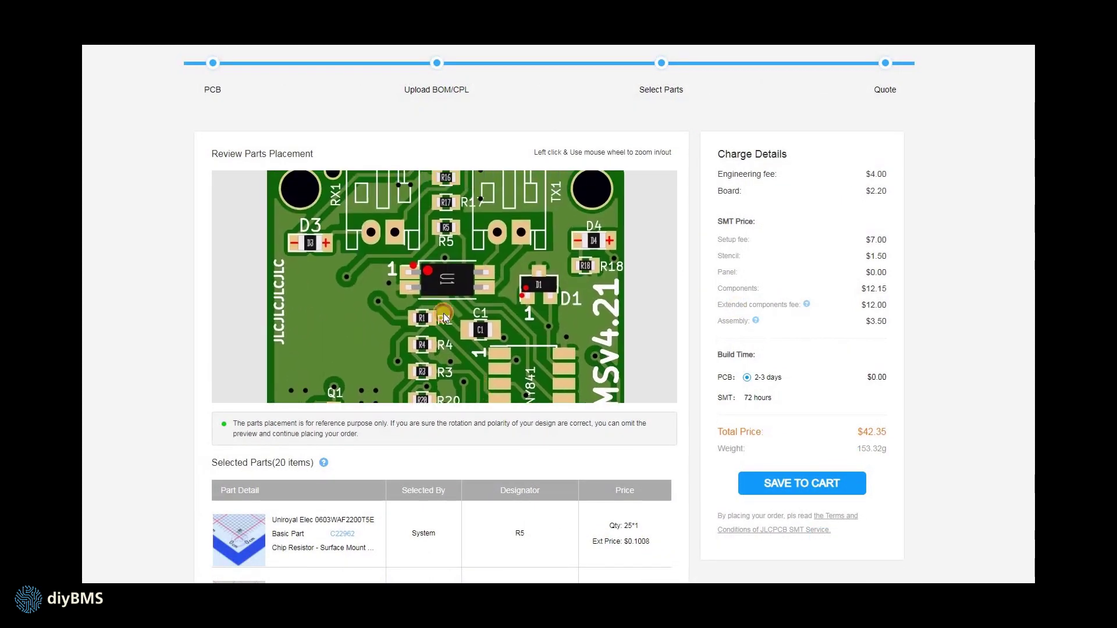
pyautogui.moveTo(521, 348); pyautogui.dragTo(520, 201)
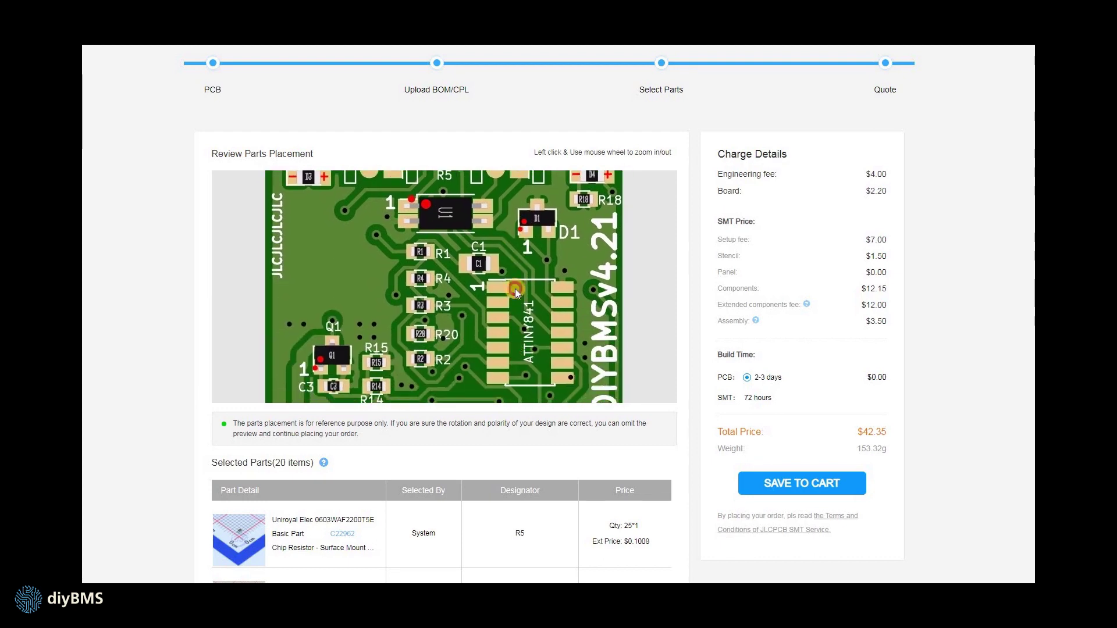
pyautogui.moveTo(532, 402); pyautogui.dragTo(532, 260)
pyautogui.moveTo(535, 355); pyautogui.dragTo(536, 262)
# Check the unselected ATTINY841 entry and save the $42.35 order to the cart
pyautogui.scroll(-4, 540, 470)
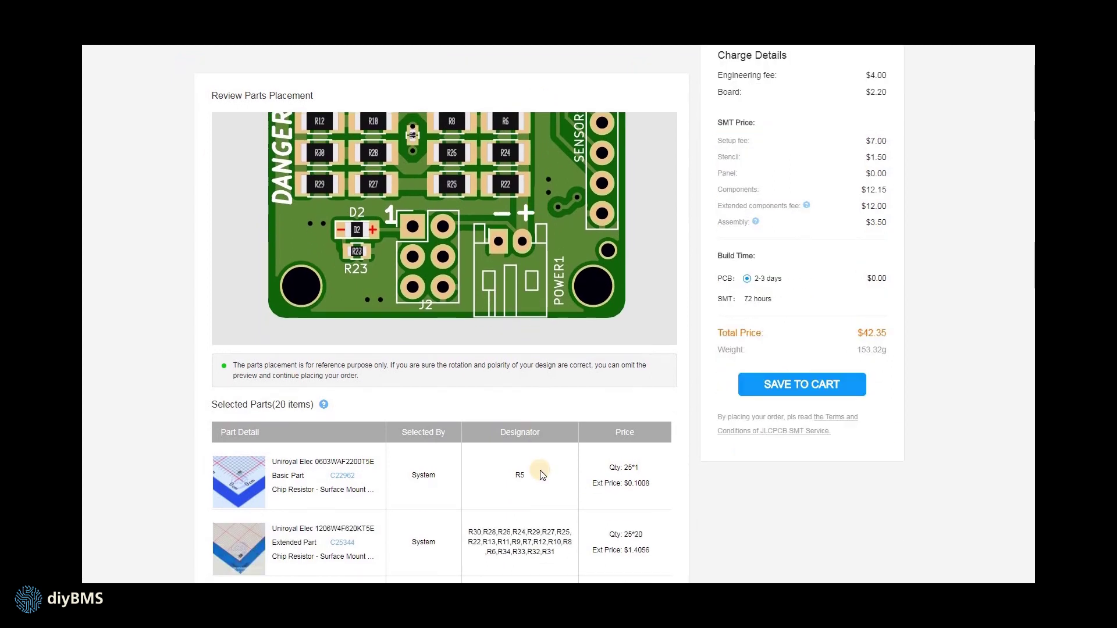
pyautogui.scroll(-3, 535, 464)
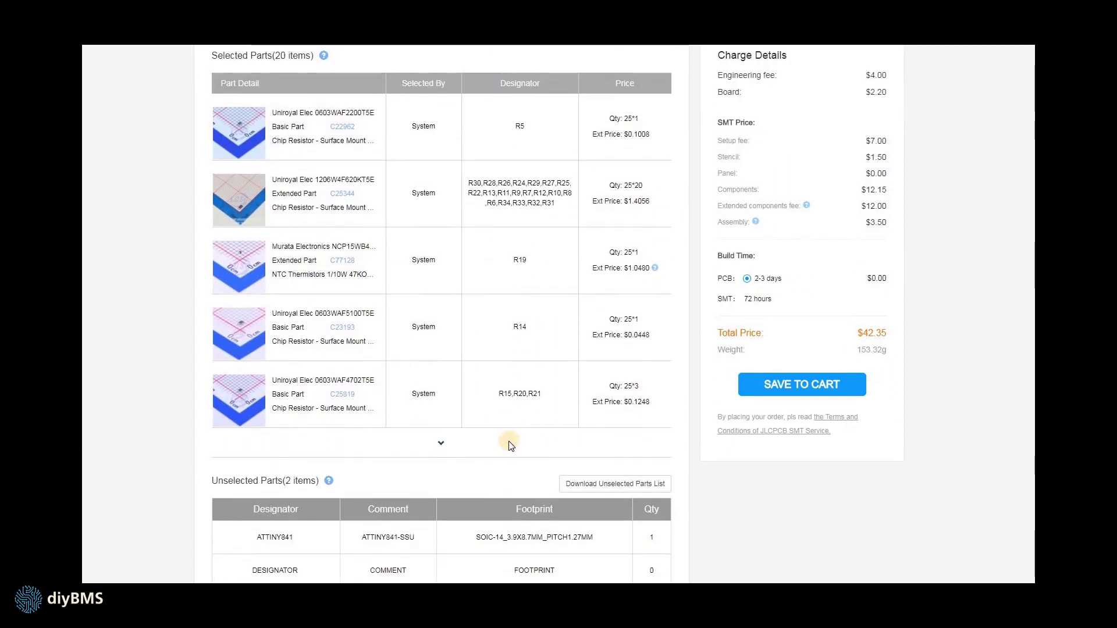
pyautogui.scroll(-1, 454, 460)
pyautogui.moveTo(354, 478); pyautogui.dragTo(623, 480)
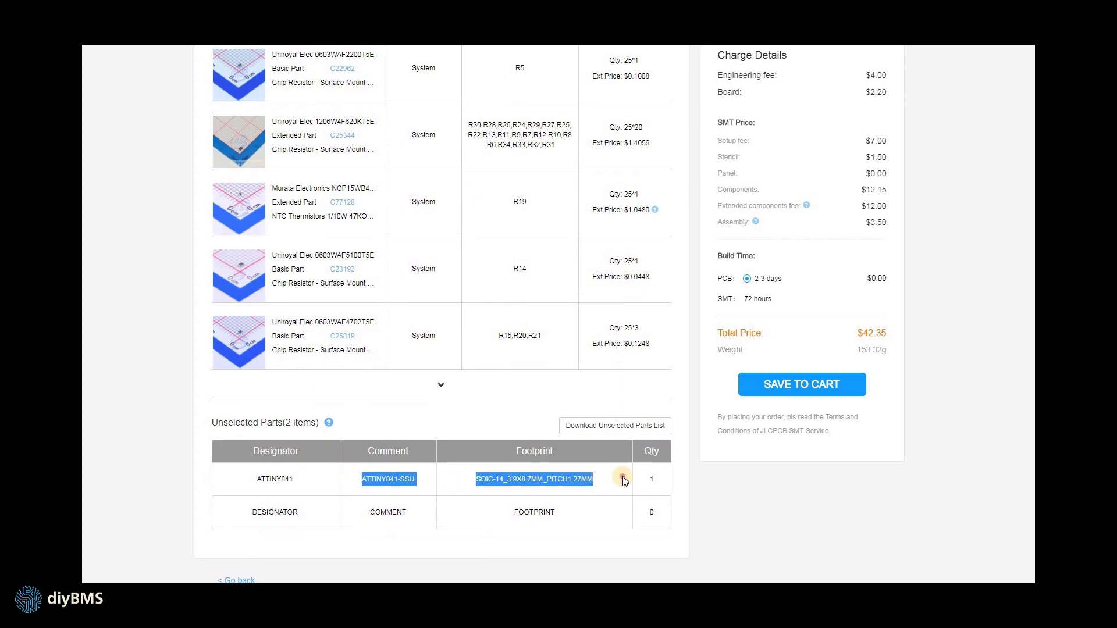
pyautogui.click(622, 479)
# Start a new order and upload ESPControllerCircuit\Gerber\Controller_Gerber.zip, a 2-layer 30x75mm board
pyautogui.click(798, 384)
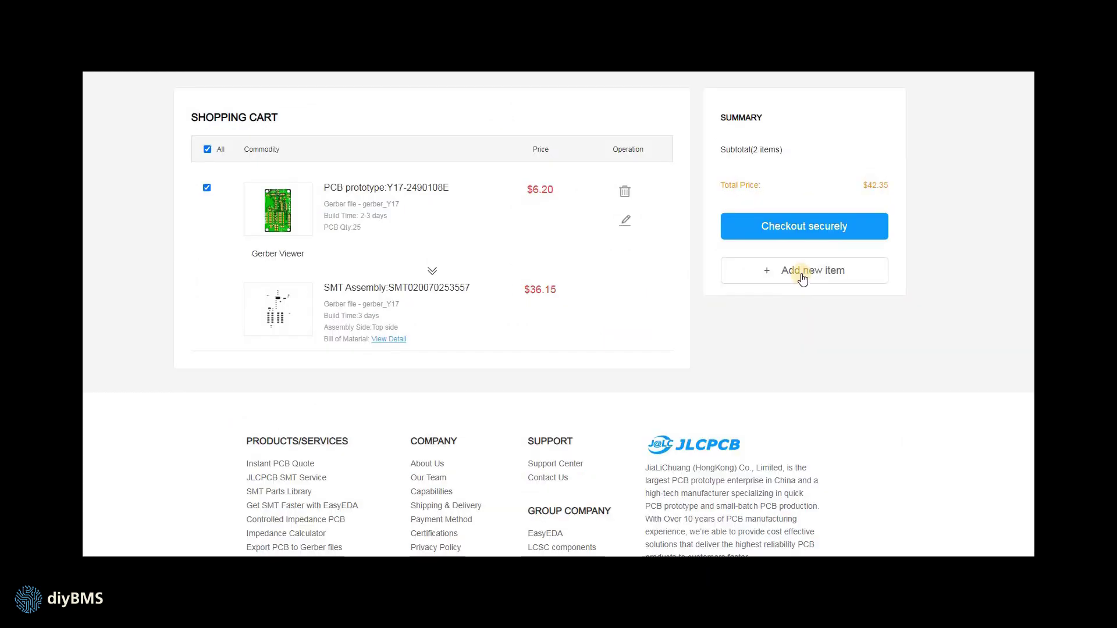
pyautogui.click(802, 275)
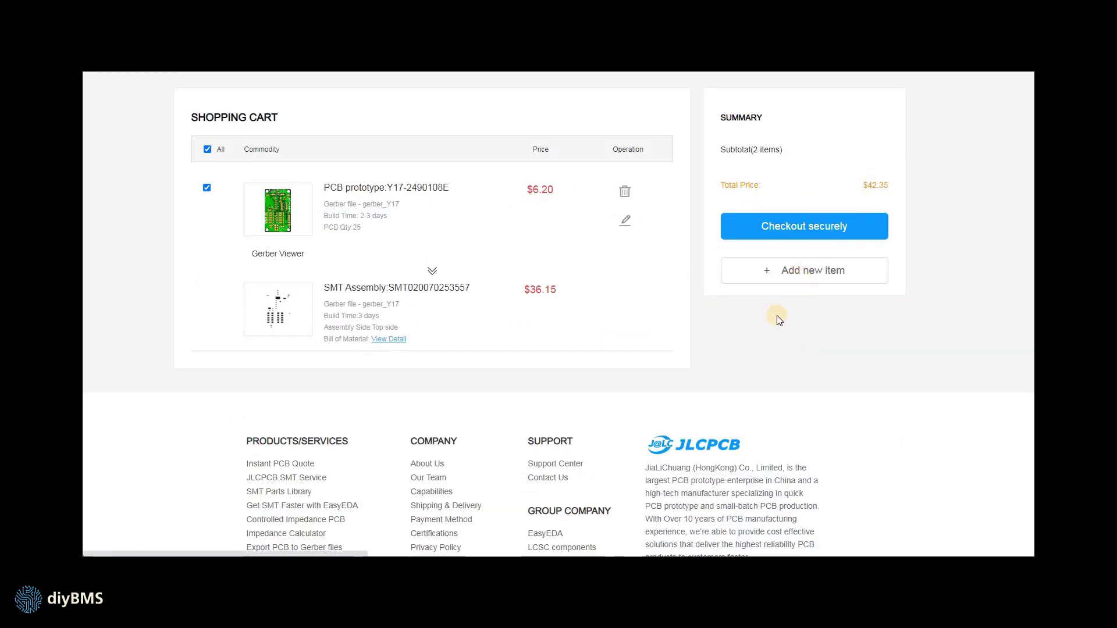
pyautogui.click(440, 192)
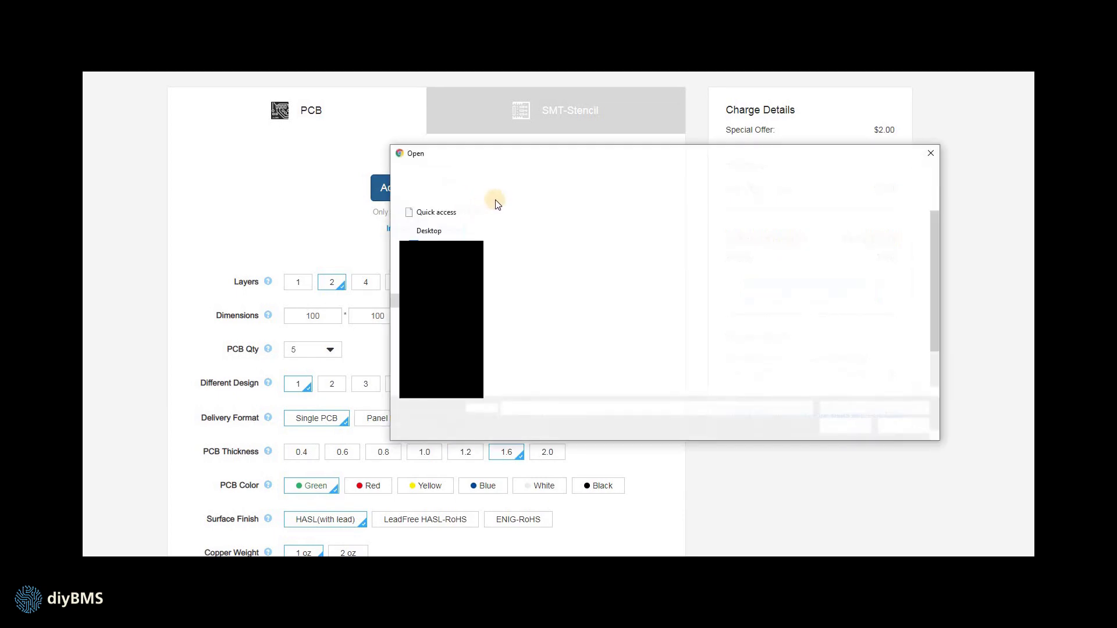
pyautogui.click(659, 172)
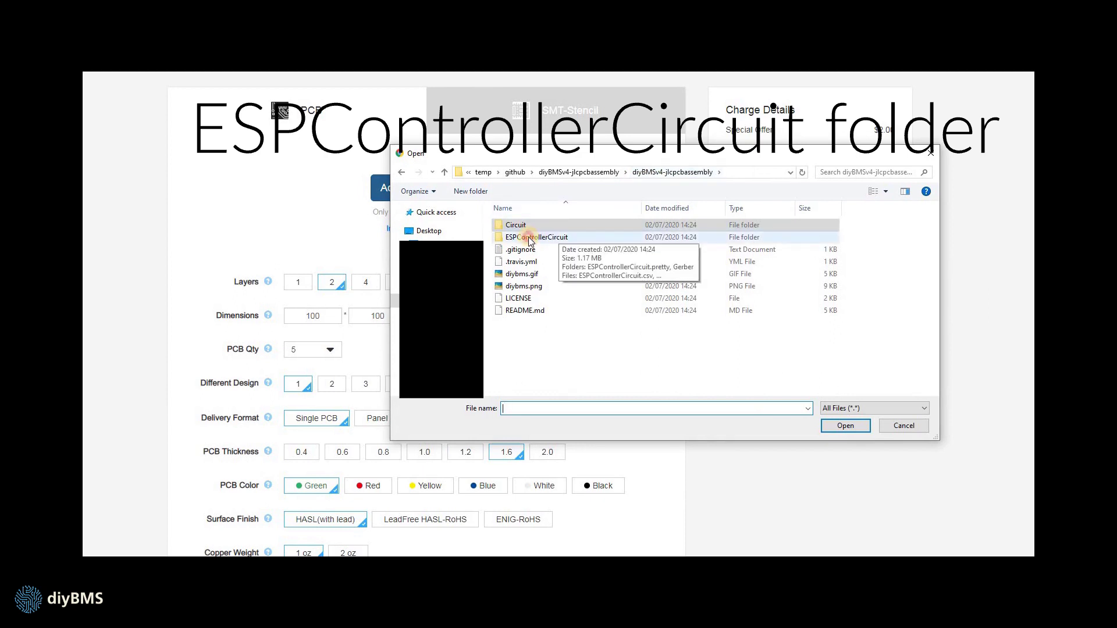
pyautogui.click(538, 239)
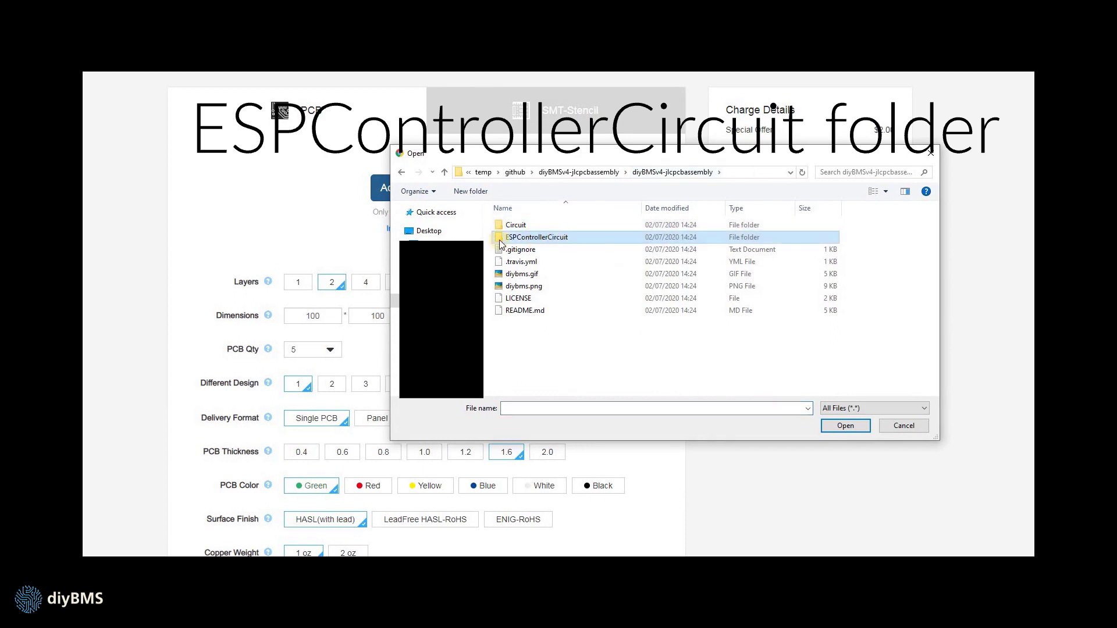
pyautogui.doubleClick(541, 240)
pyautogui.doubleClick(517, 238)
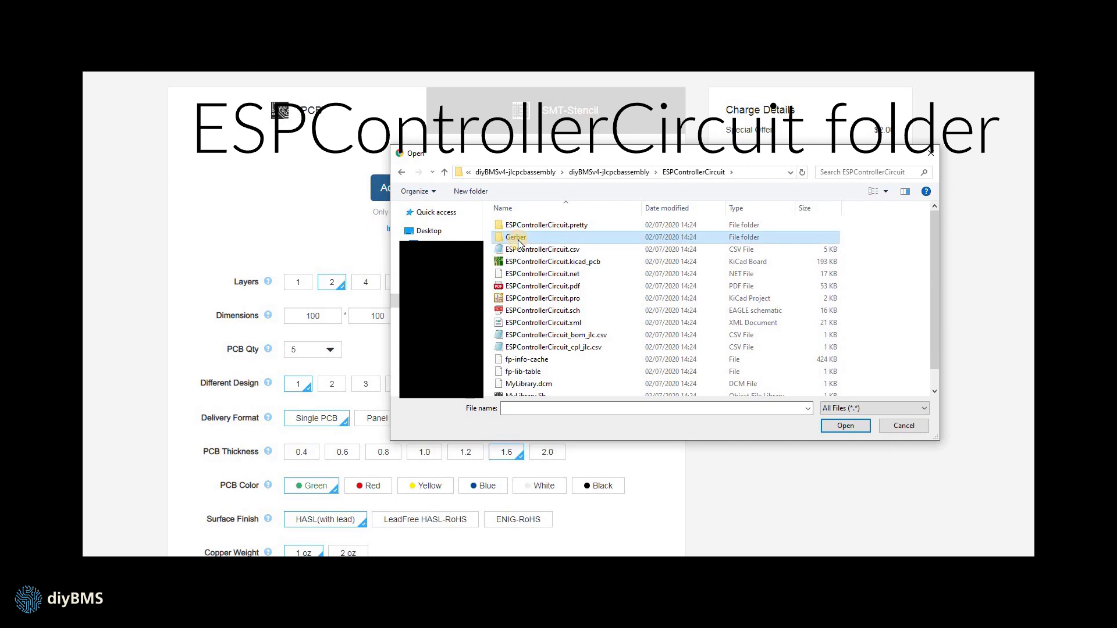
pyautogui.click(536, 227)
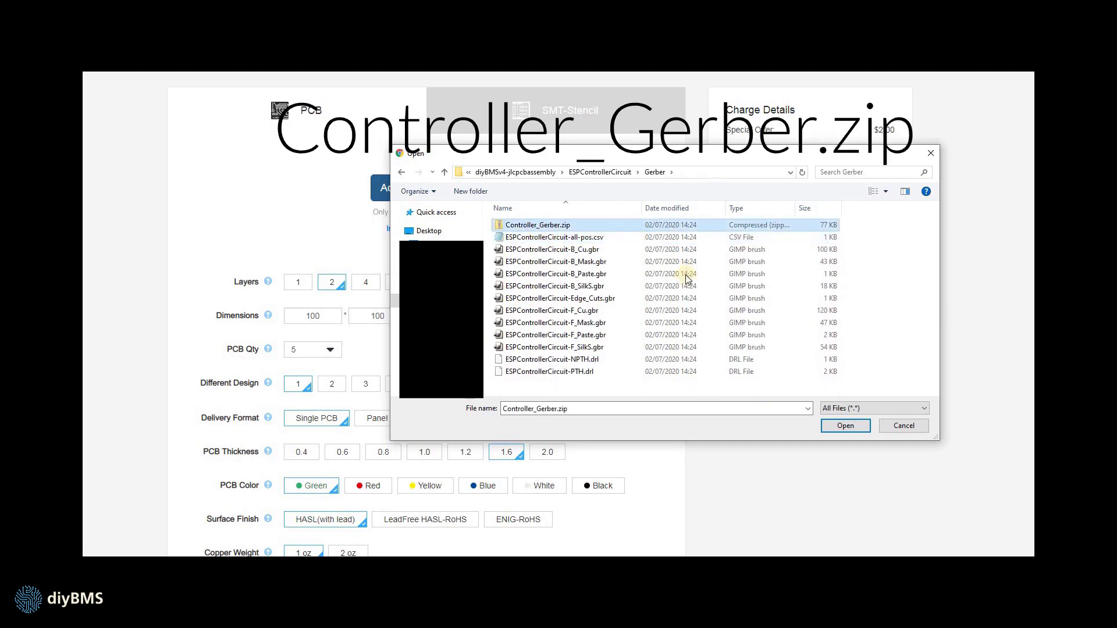
pyautogui.click(848, 426)
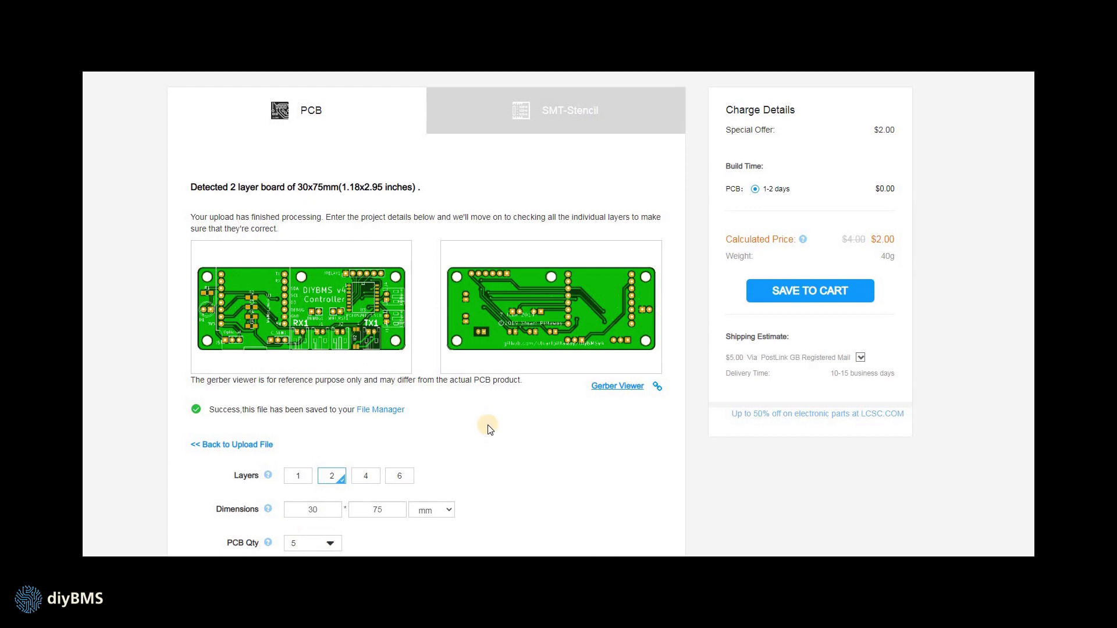
# Enable top-side SMT assembly for 2 controller boards and confirm the options
pyautogui.scroll(-5, 489, 429)
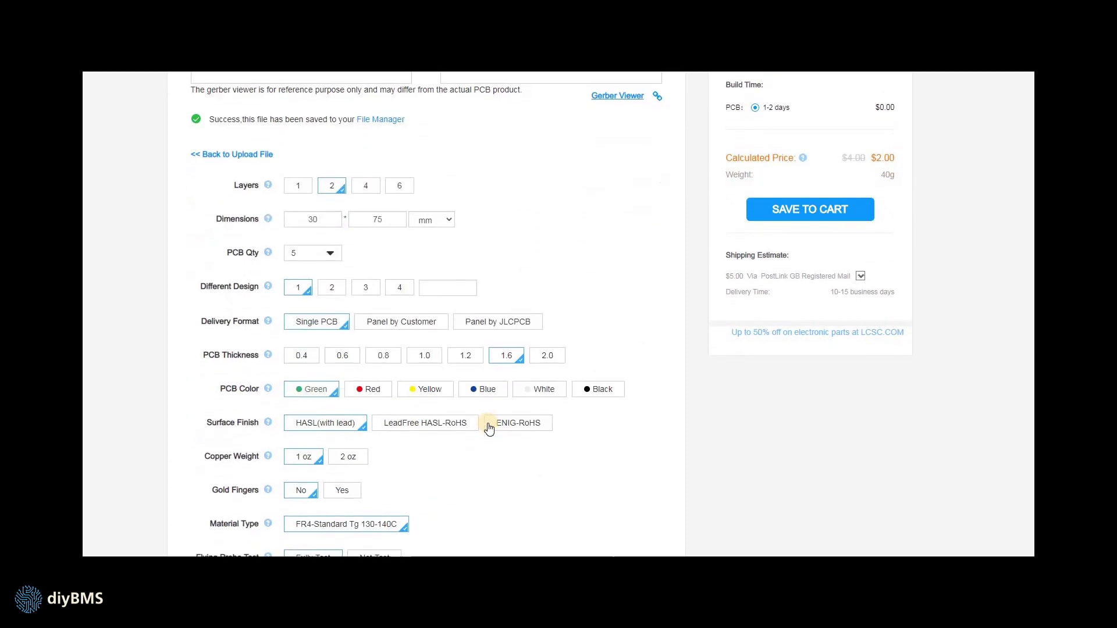
pyautogui.scroll(-1, 489, 429)
pyautogui.scroll(-1, 487, 424)
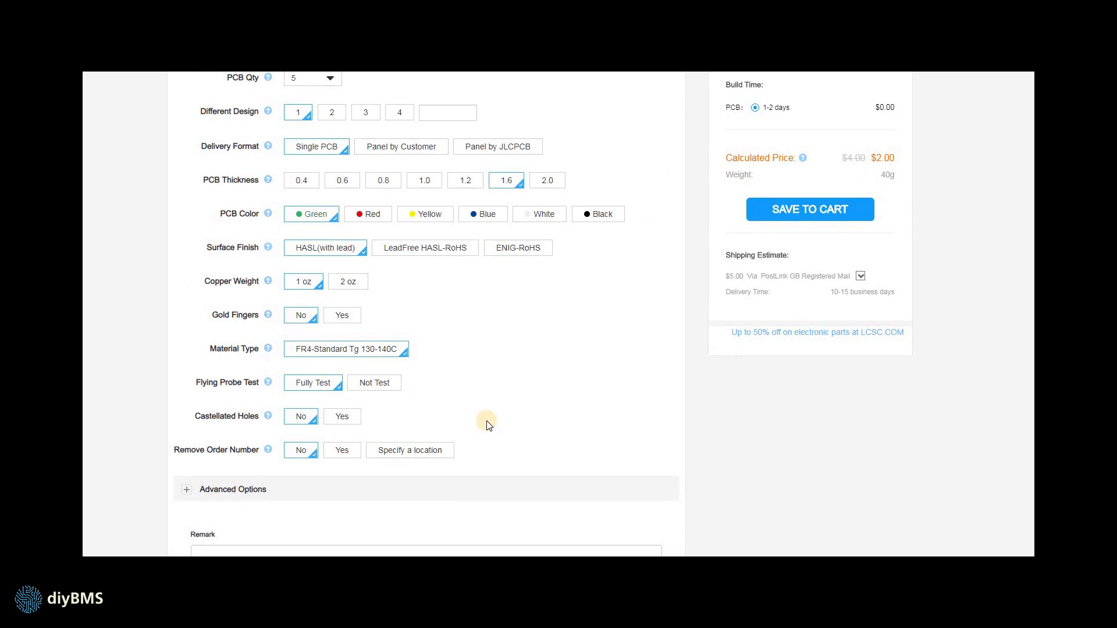
pyautogui.scroll(-4, 487, 425)
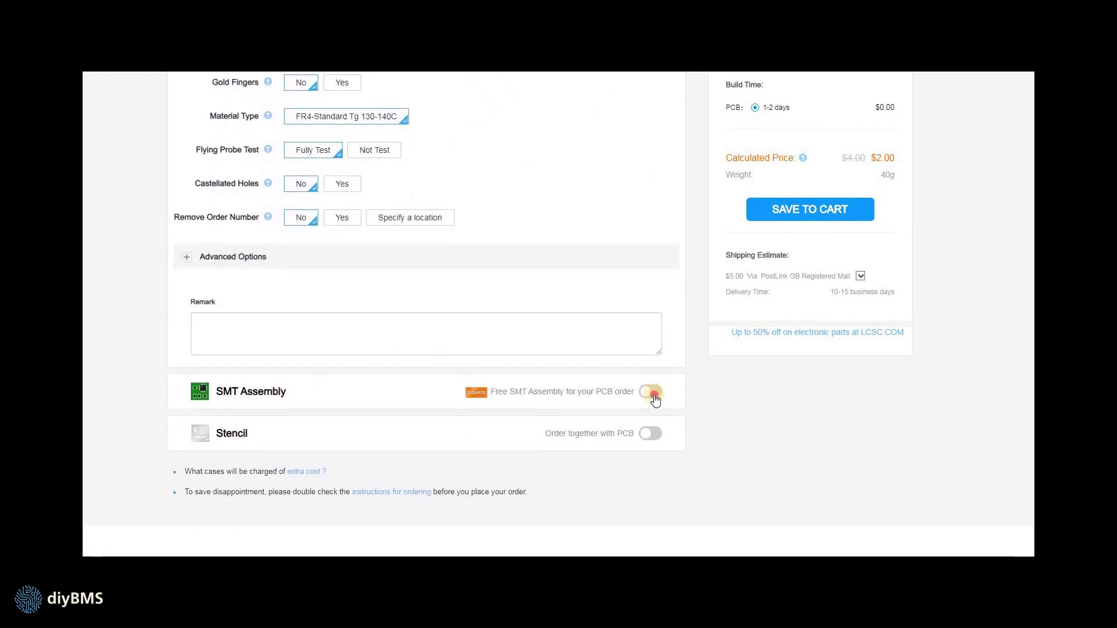
pyautogui.click(492, 401)
pyautogui.scroll(-4, 441, 407)
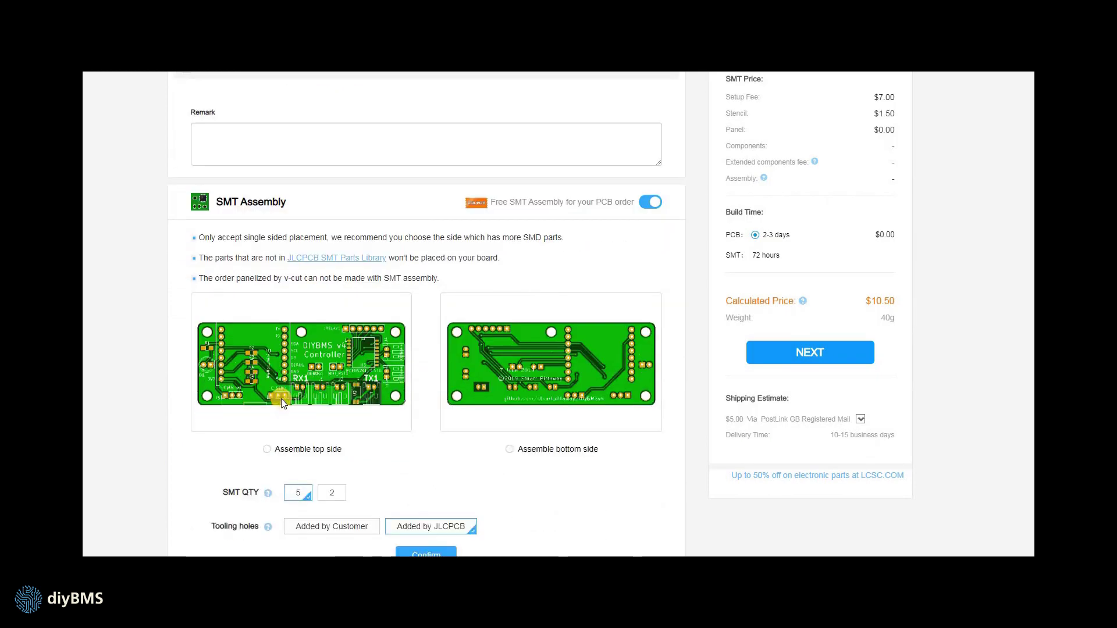
pyautogui.click(268, 407)
pyautogui.click(331, 452)
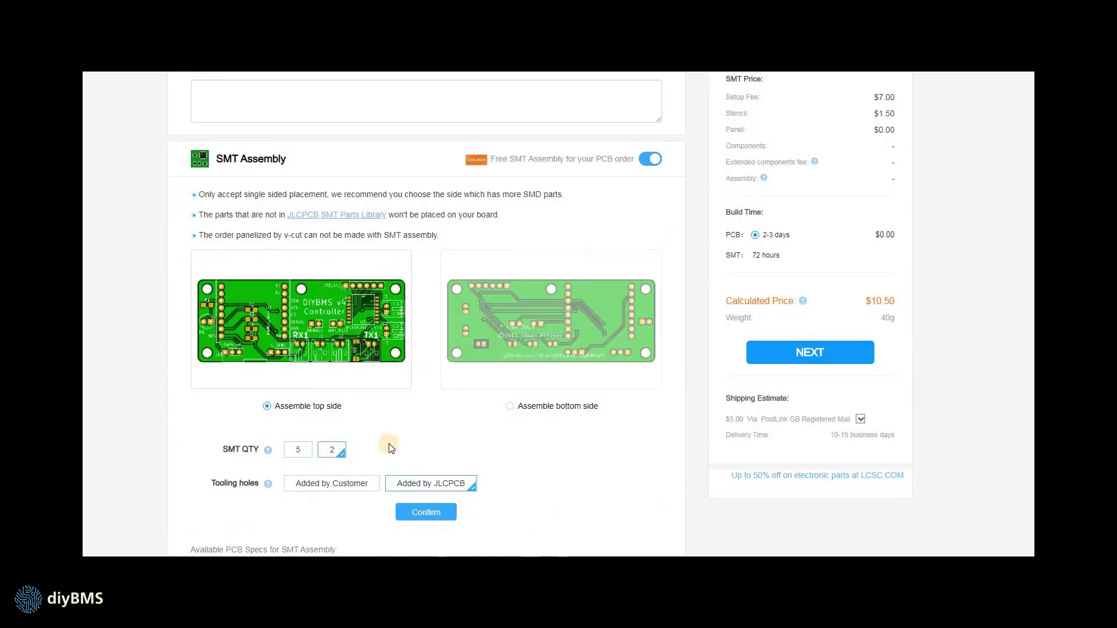
pyautogui.click(429, 514)
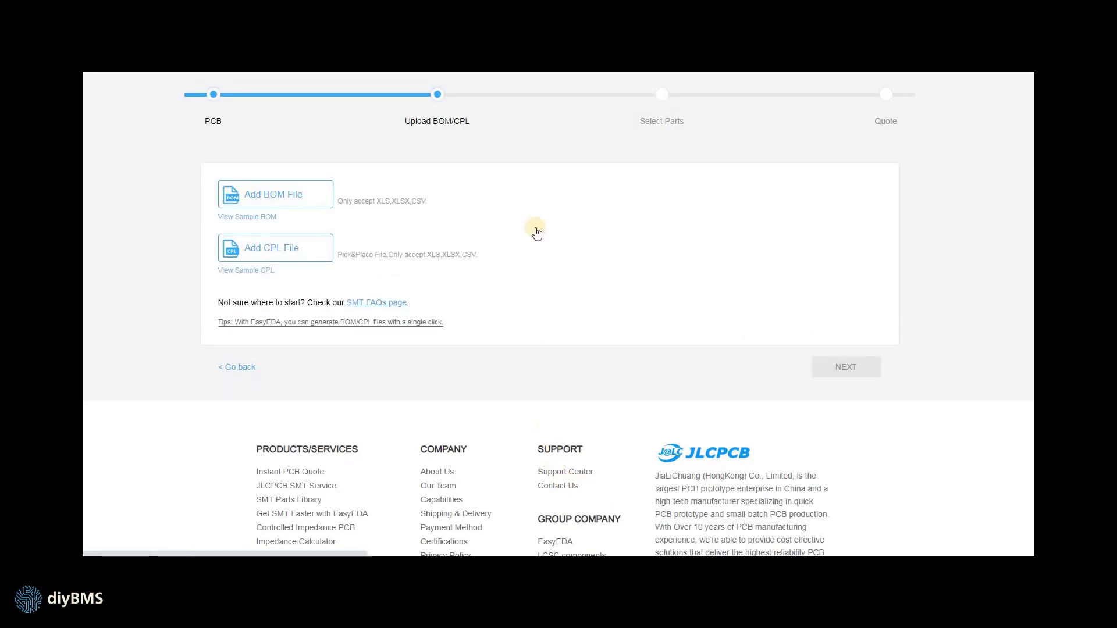
# Upload ESPControllerCircuit_bom_jlc.csv as the controller board's BOM file
pyautogui.click(288, 200)
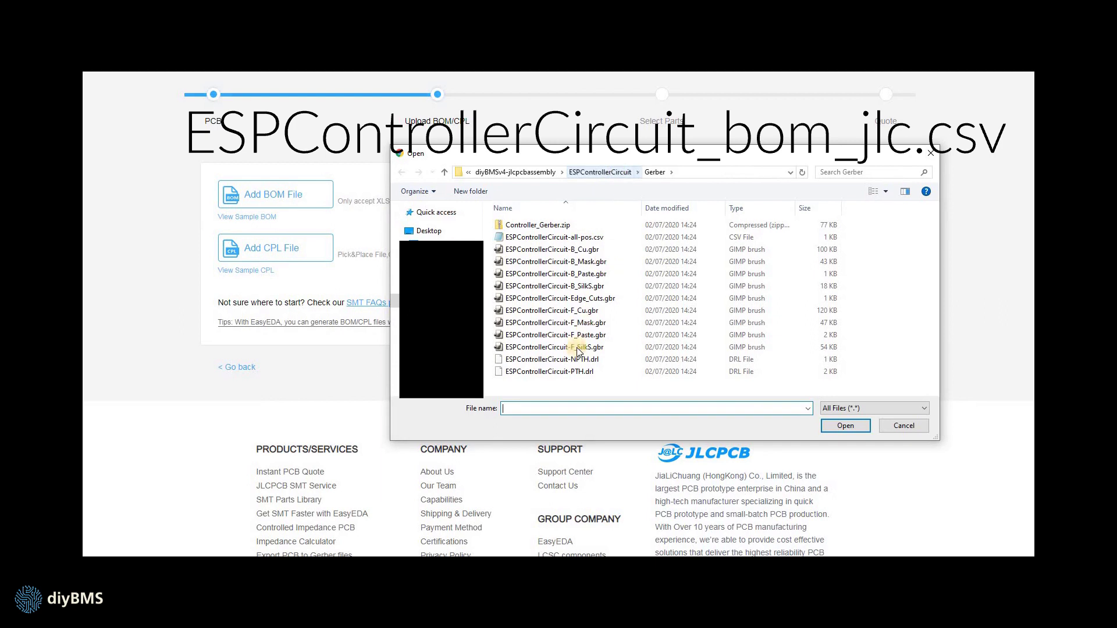
pyautogui.hotkey('alt', 'Up')
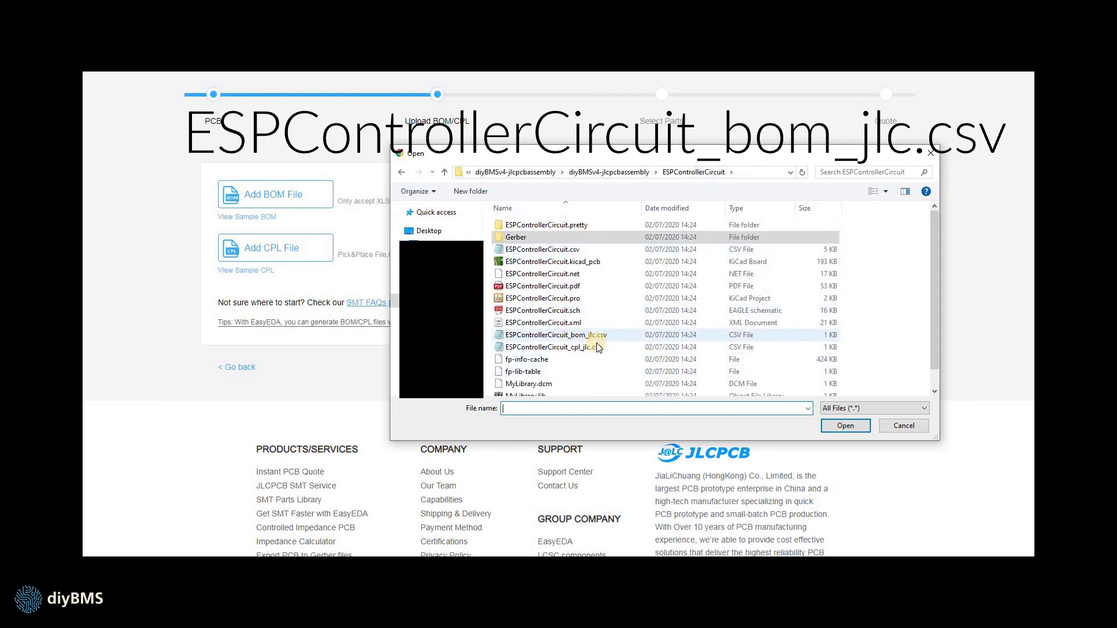
pyautogui.click(571, 336)
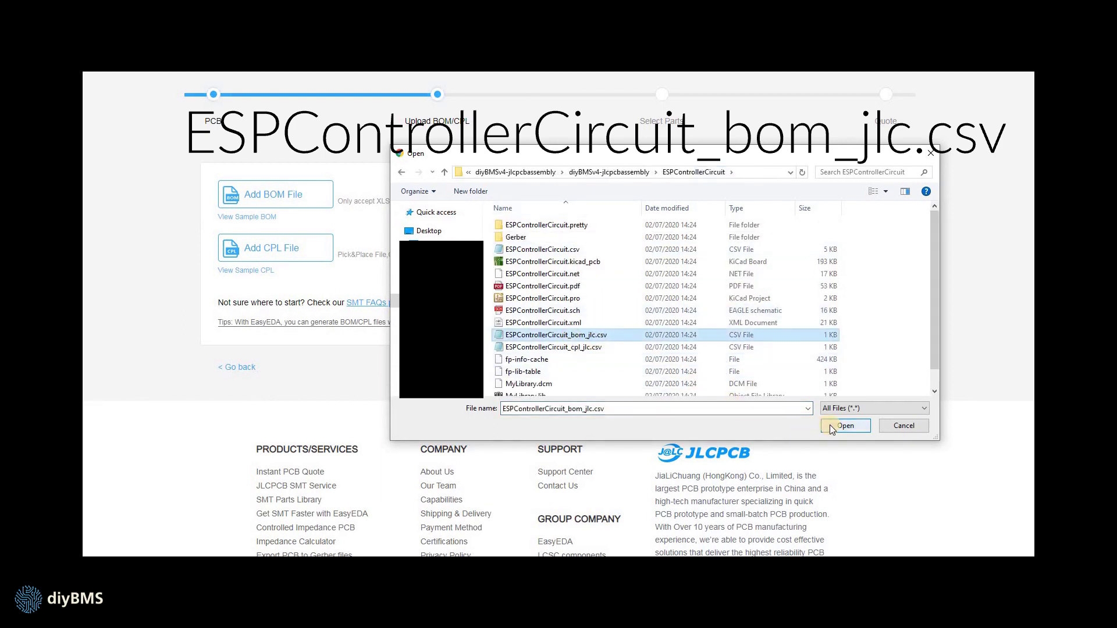
pyautogui.click(830, 425)
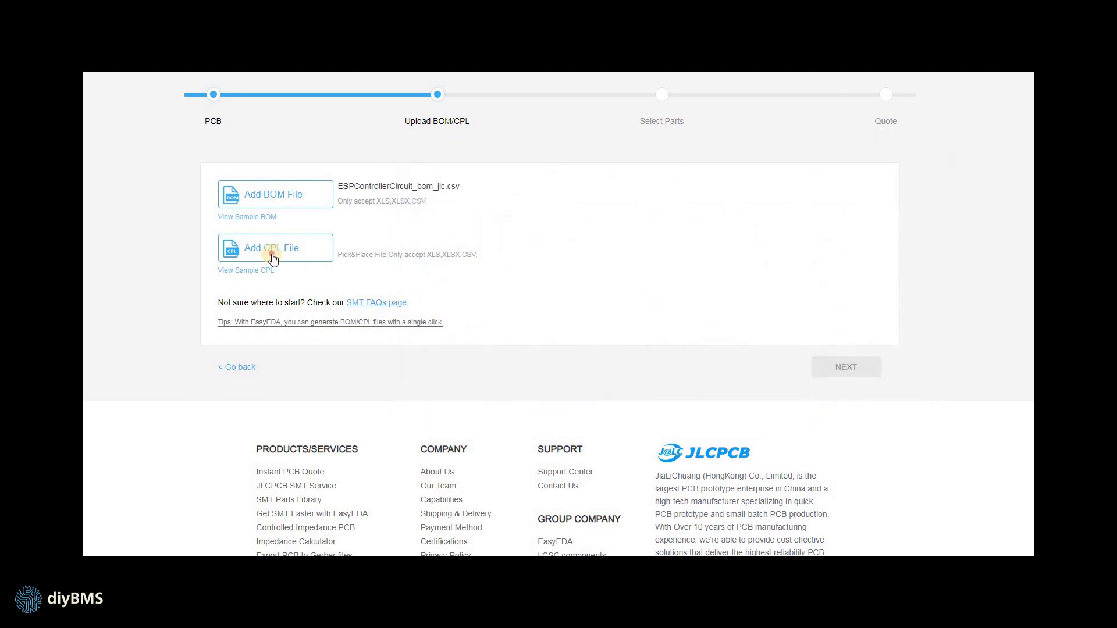
# Upload ESPControllerCircuit_cpl_jlc.csv as the CPL file and continue to parts selection
pyautogui.click(271, 253)
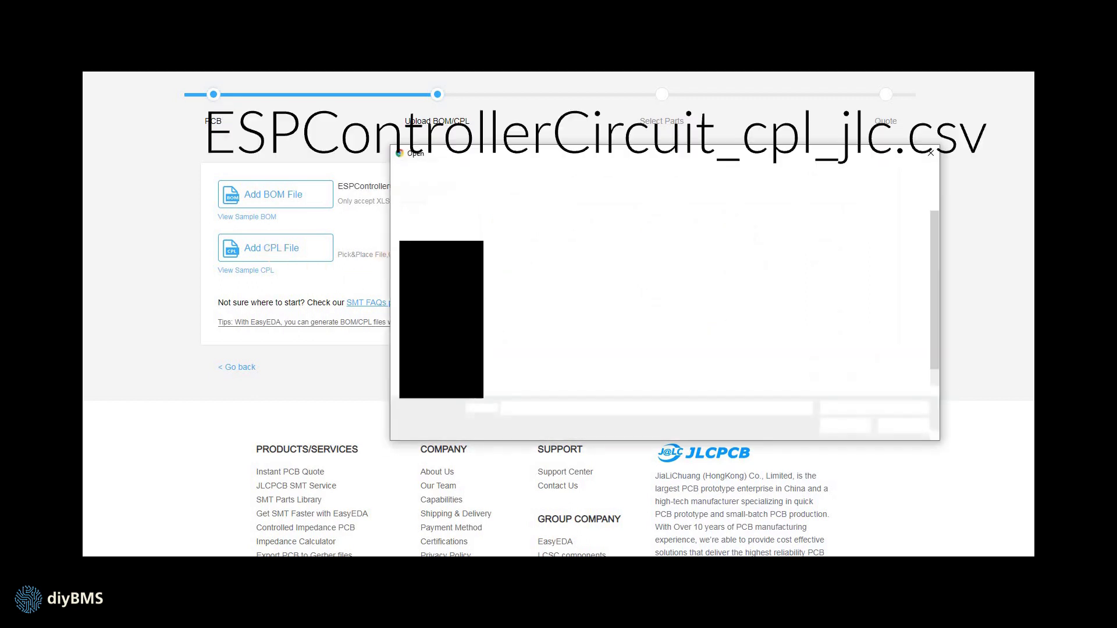
pyautogui.click(580, 348)
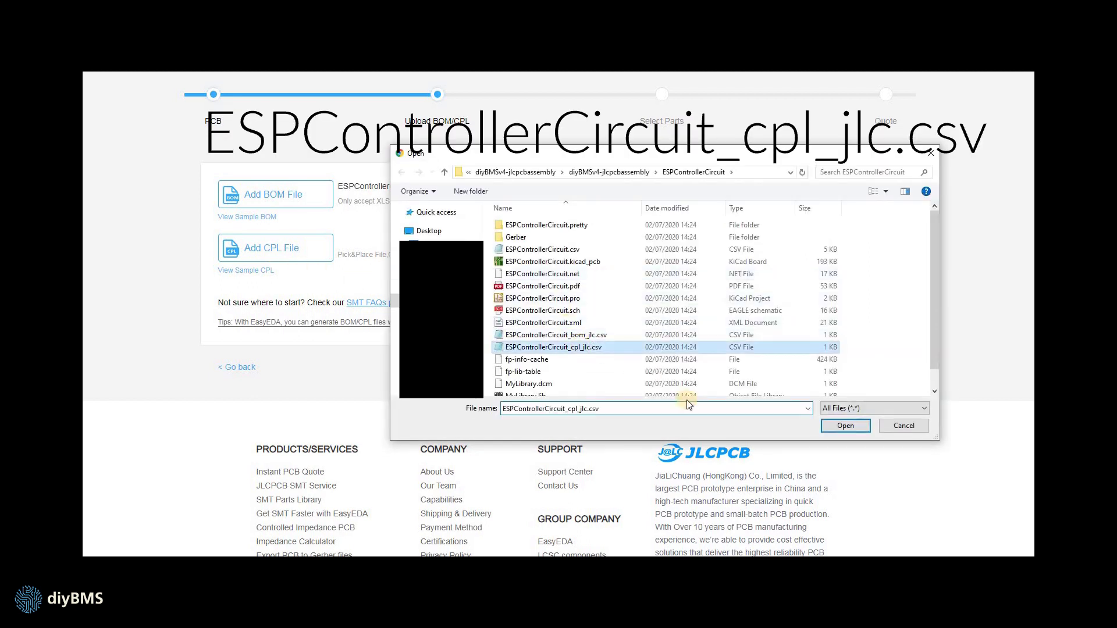
pyautogui.click(843, 426)
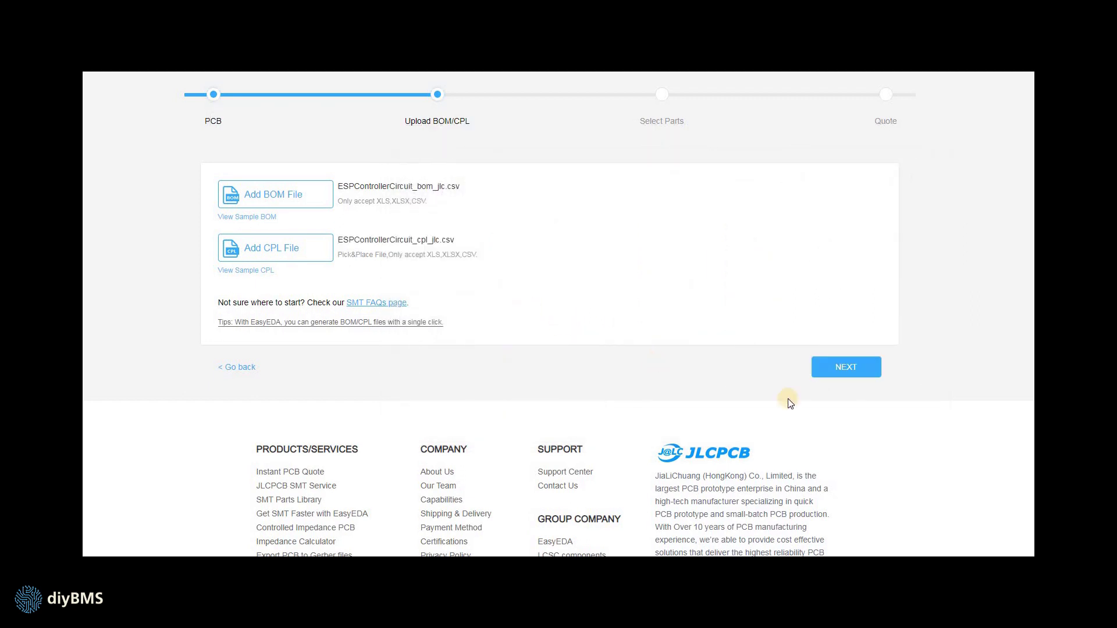
pyautogui.click(839, 369)
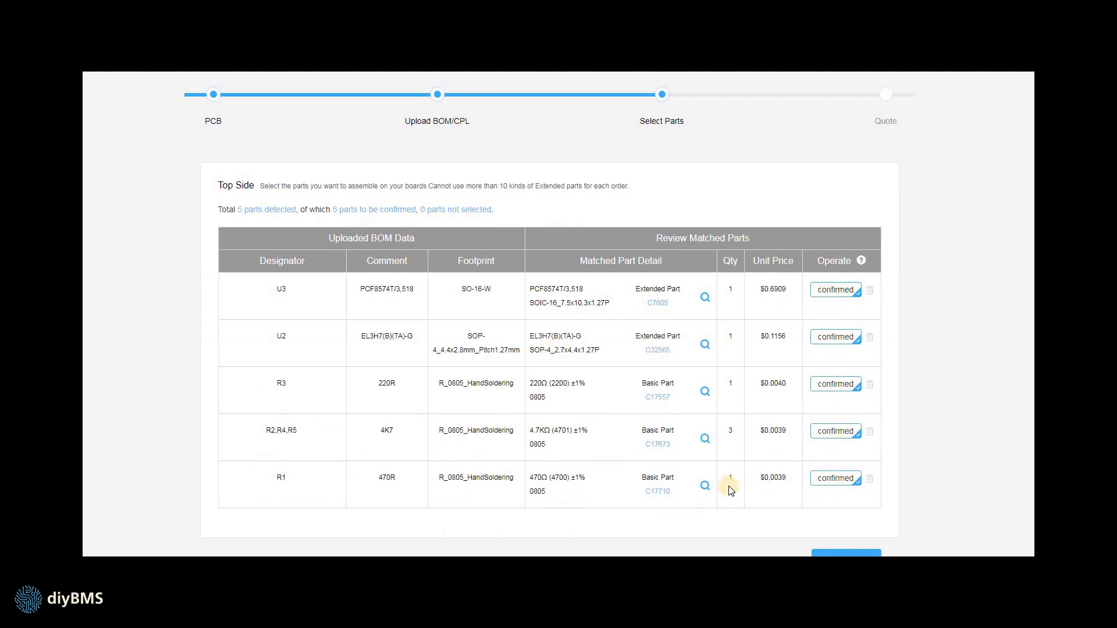
# Accept the 5 matched parts and pan the placement preview to the DEBUG pad
pyautogui.scroll(-1, 846, 508)
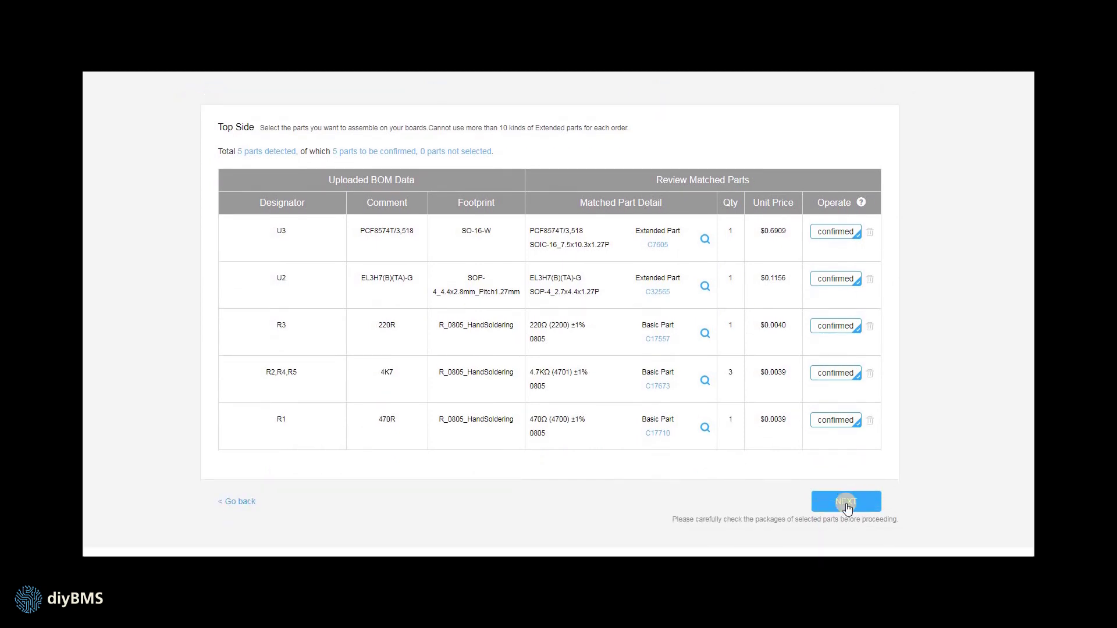
pyautogui.click(847, 504)
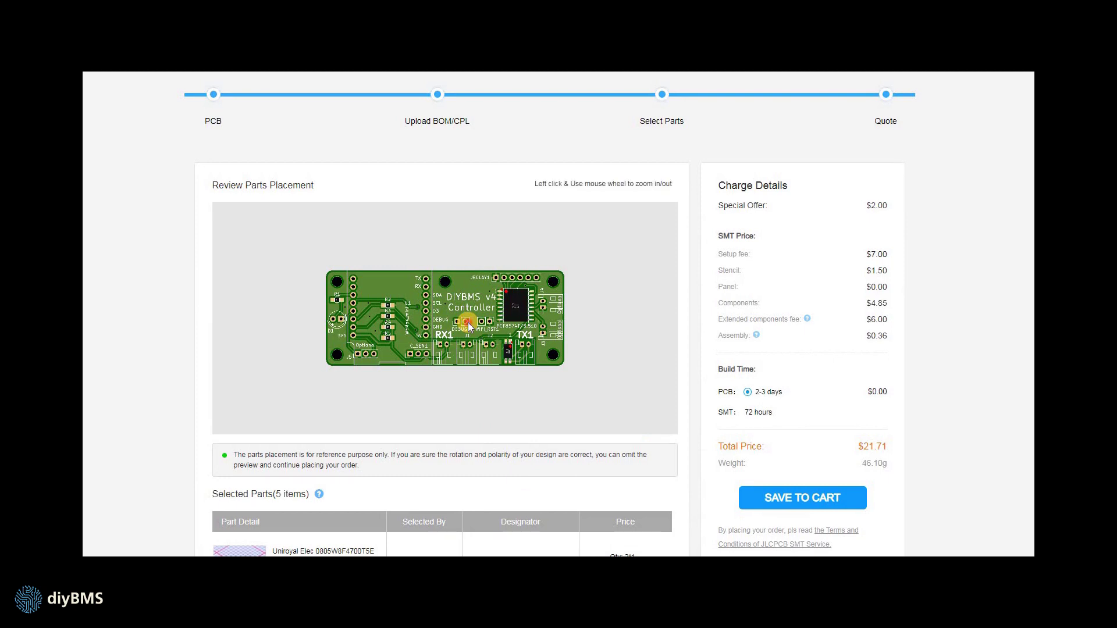
pyautogui.scroll(3, 467, 322)
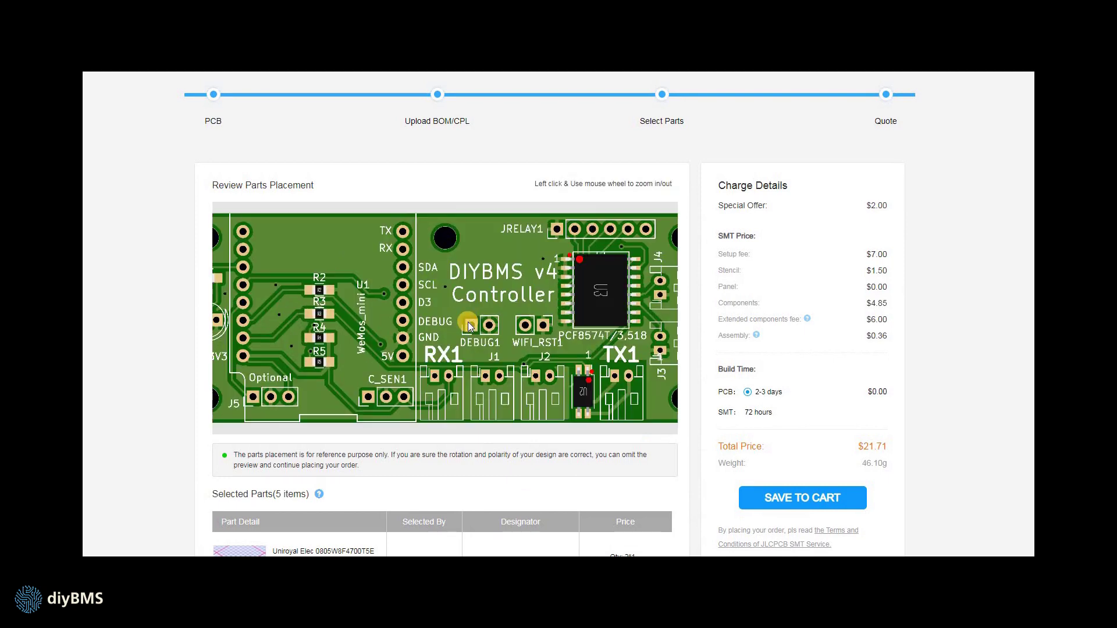
pyautogui.moveTo(455, 327); pyautogui.dragTo(370, 338)
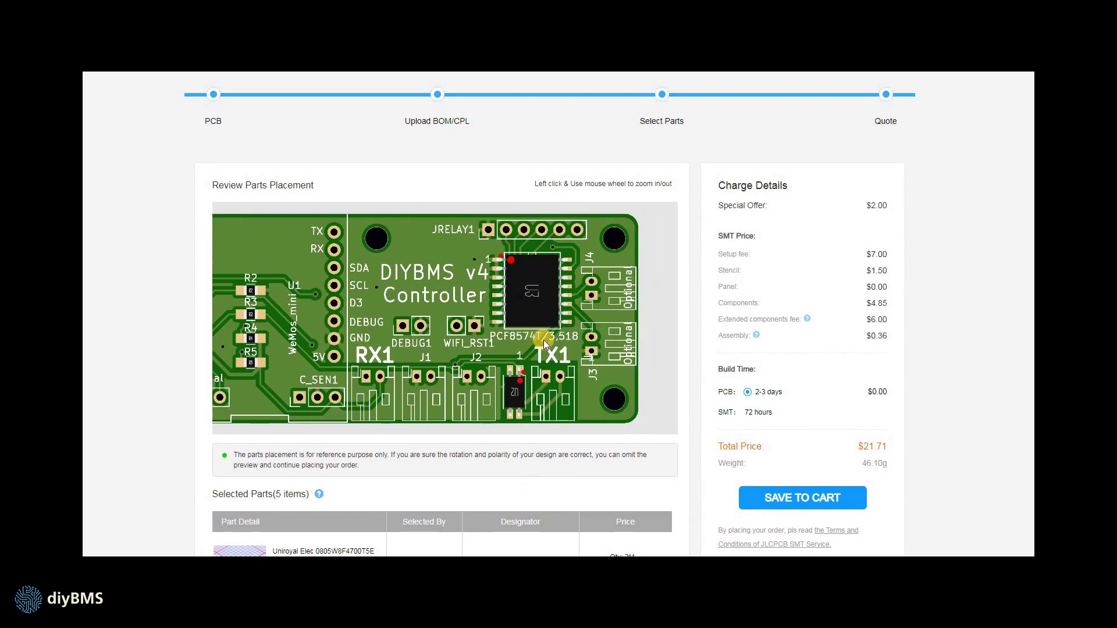
# Zoom in on resistors R1–R5 and review the five selected parts totalling $21.71
pyautogui.scroll(1, 391, 349)
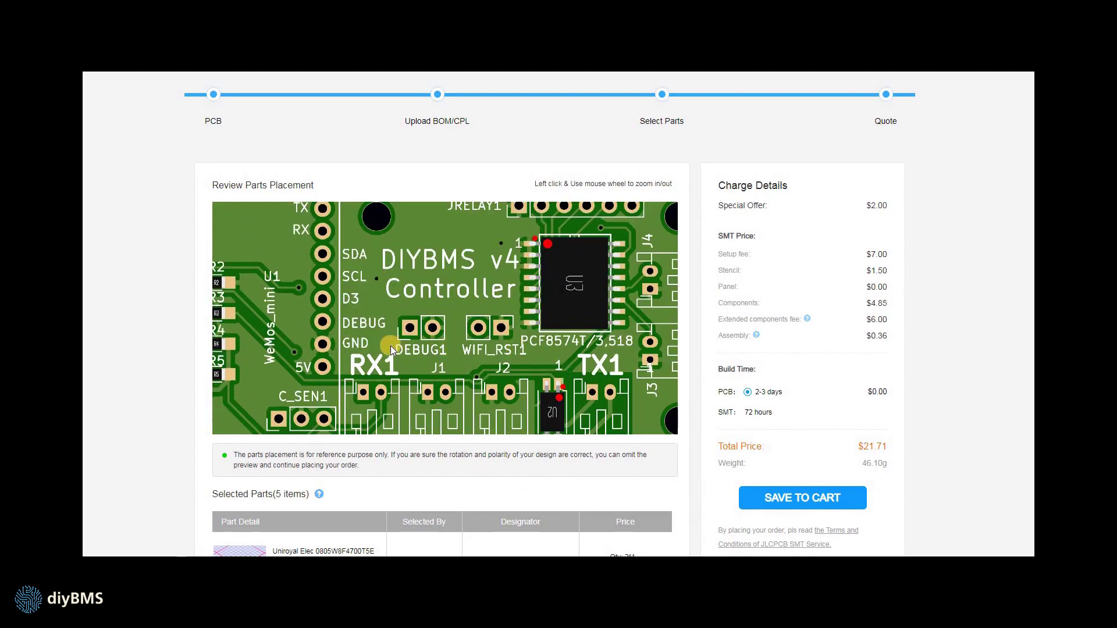
pyautogui.click(588, 342)
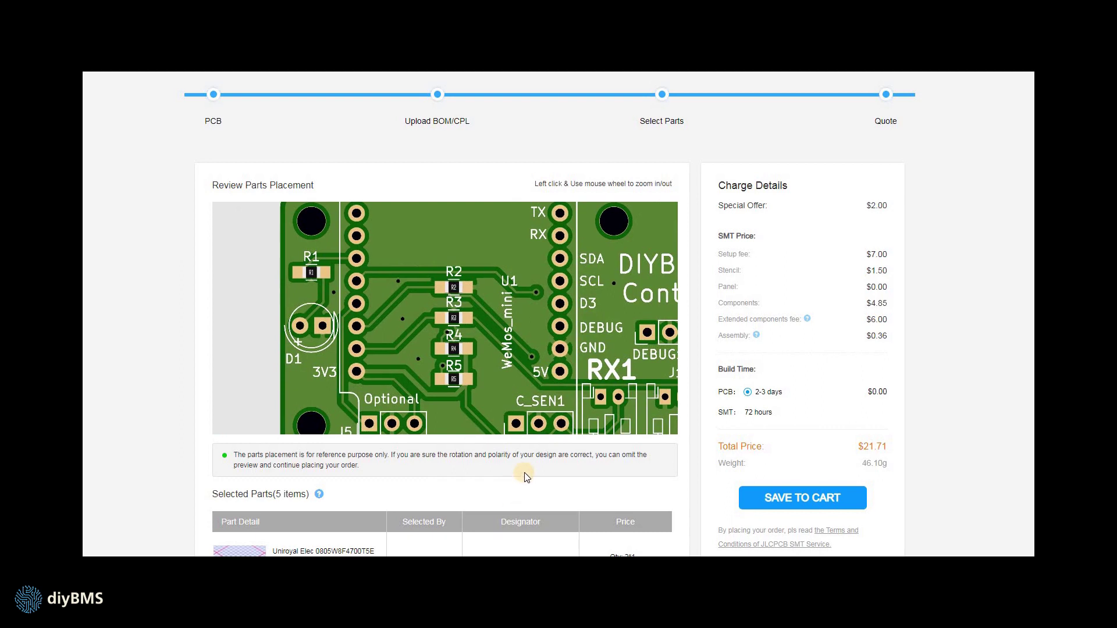
pyautogui.scroll(-1, 525, 473)
pyautogui.scroll(-1, 516, 447)
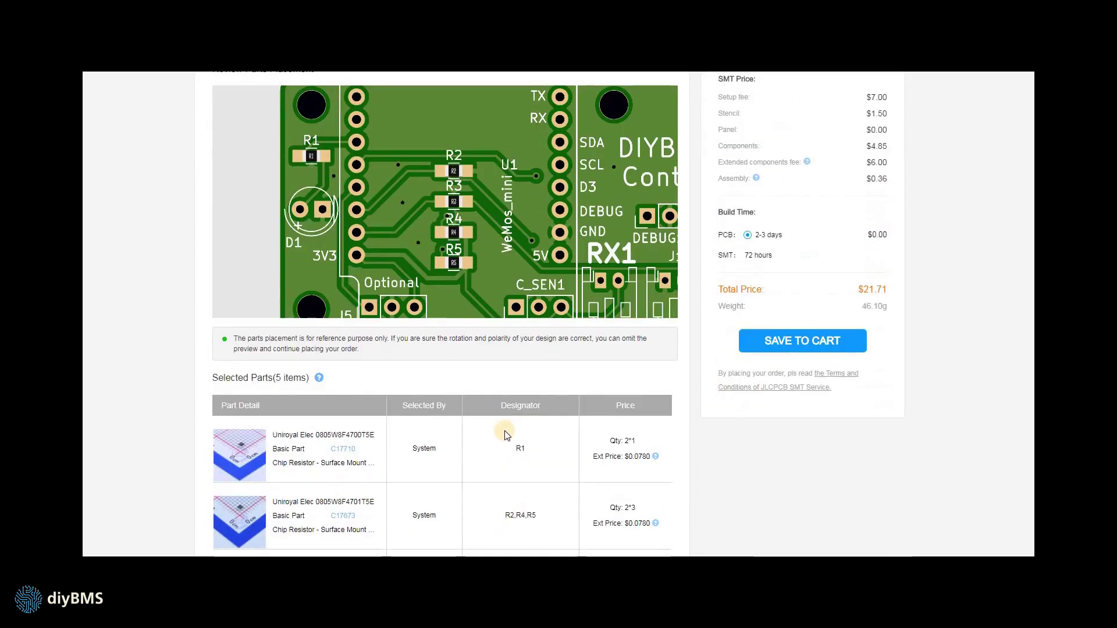
pyautogui.scroll(-1, 504, 425)
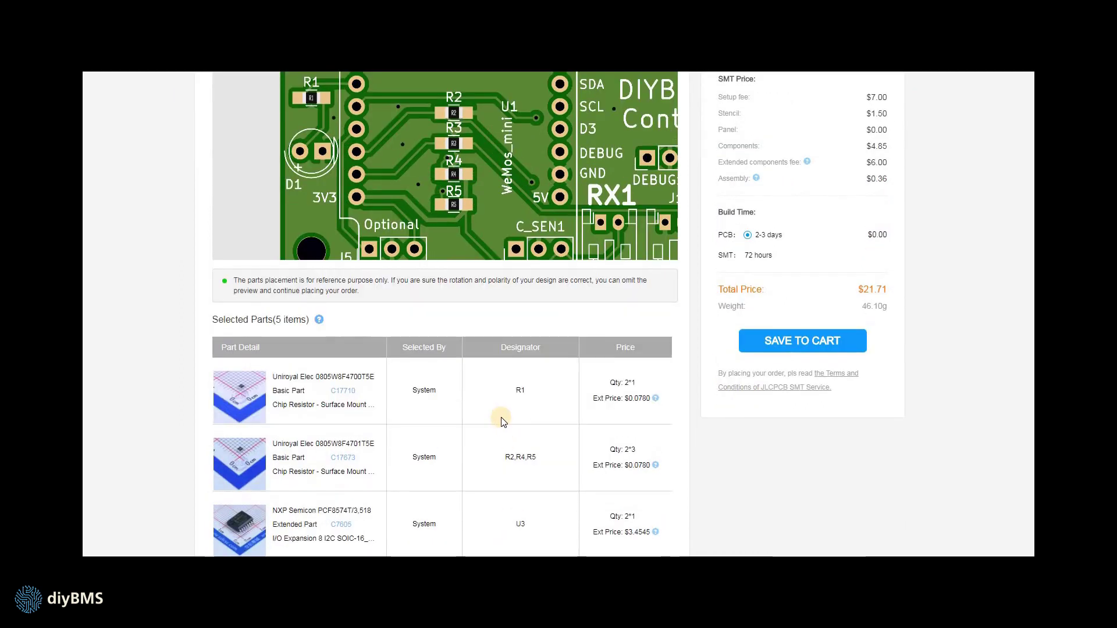
pyautogui.scroll(-1, 504, 421)
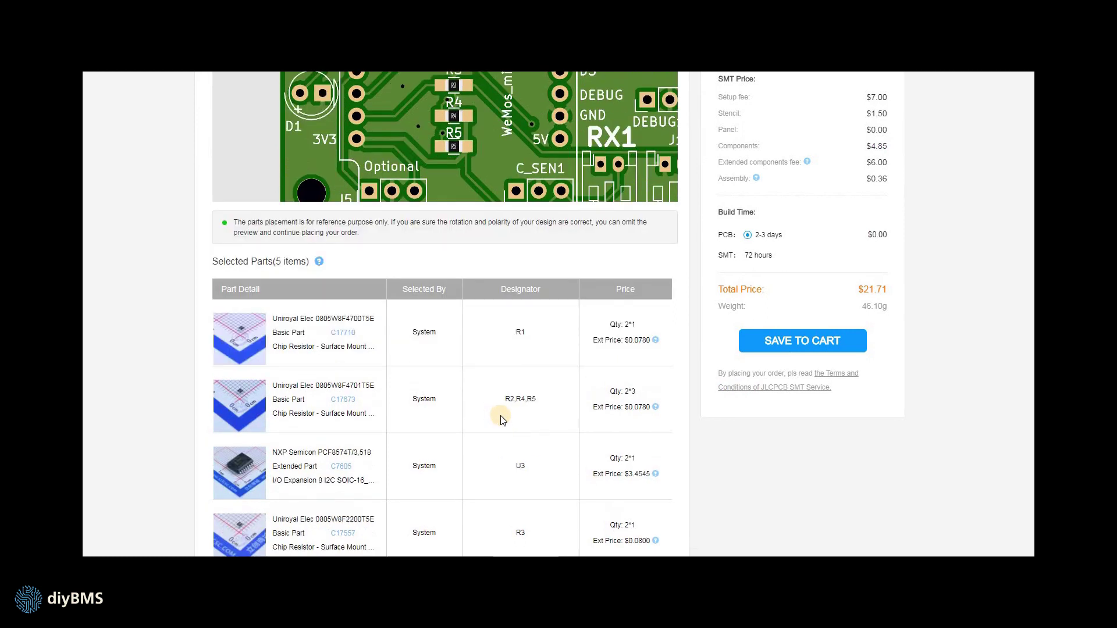
pyautogui.scroll(-1, 501, 419)
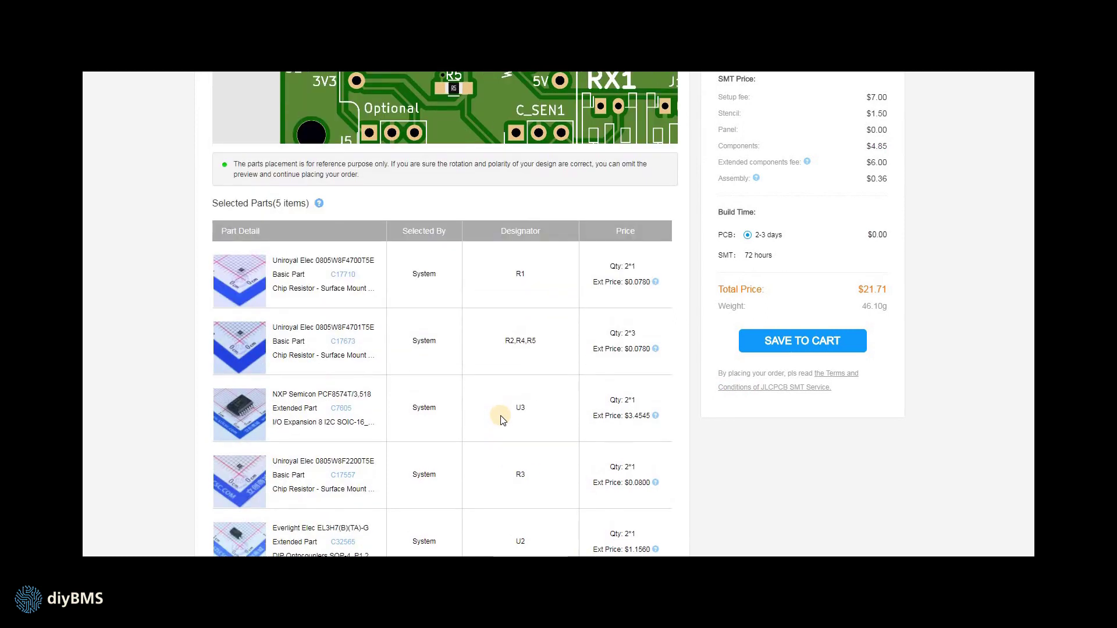
pyautogui.scroll(-1, 504, 420)
pyautogui.scroll(-1, 504, 420)
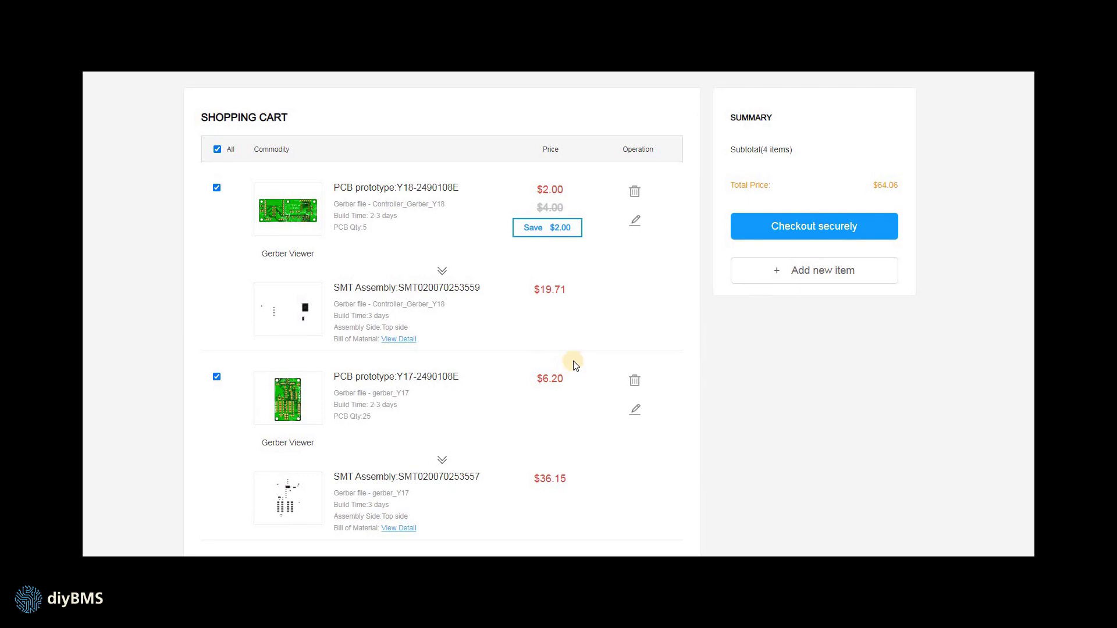
# Check out the 4-item cart totalling $64.06 securely
pyautogui.click(813, 229)
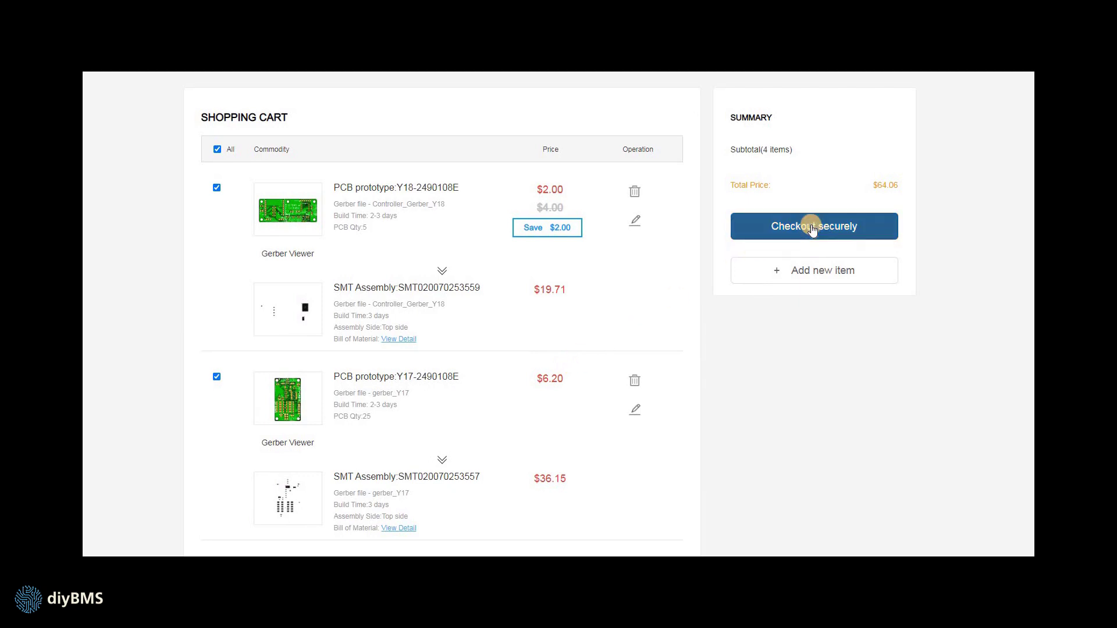